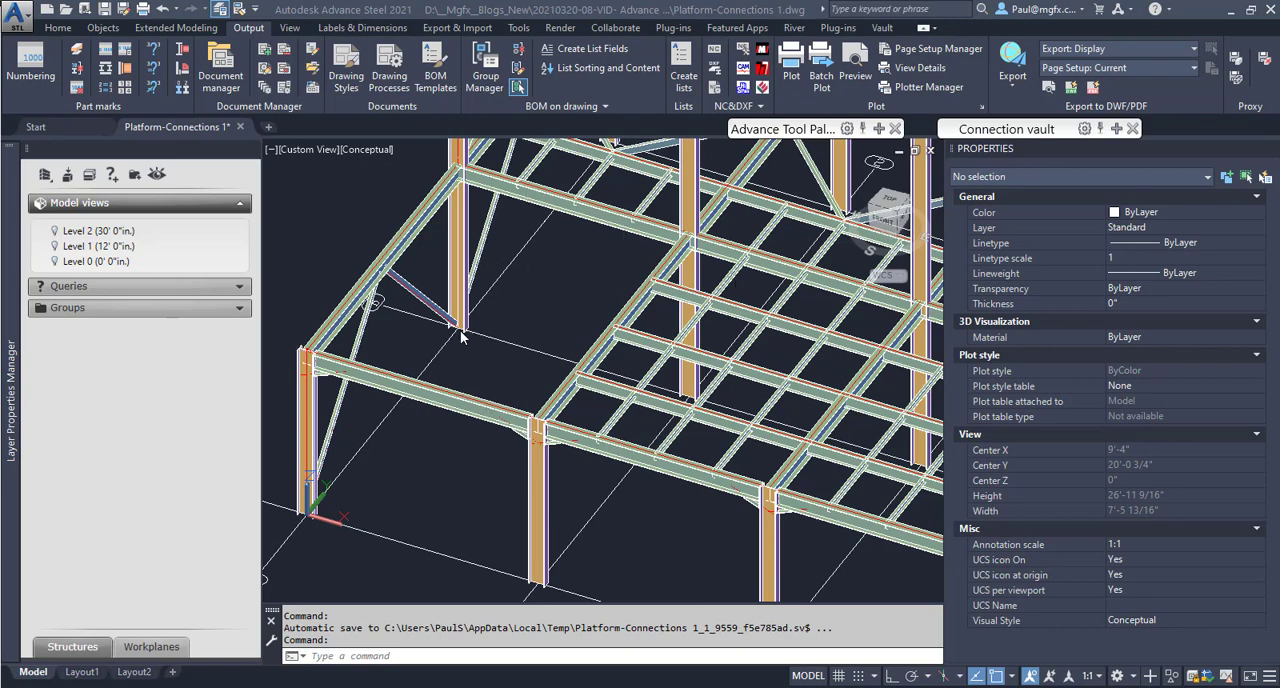
# Open the BOM templates palette to access the part list templates.
pyautogui.click(437, 60)
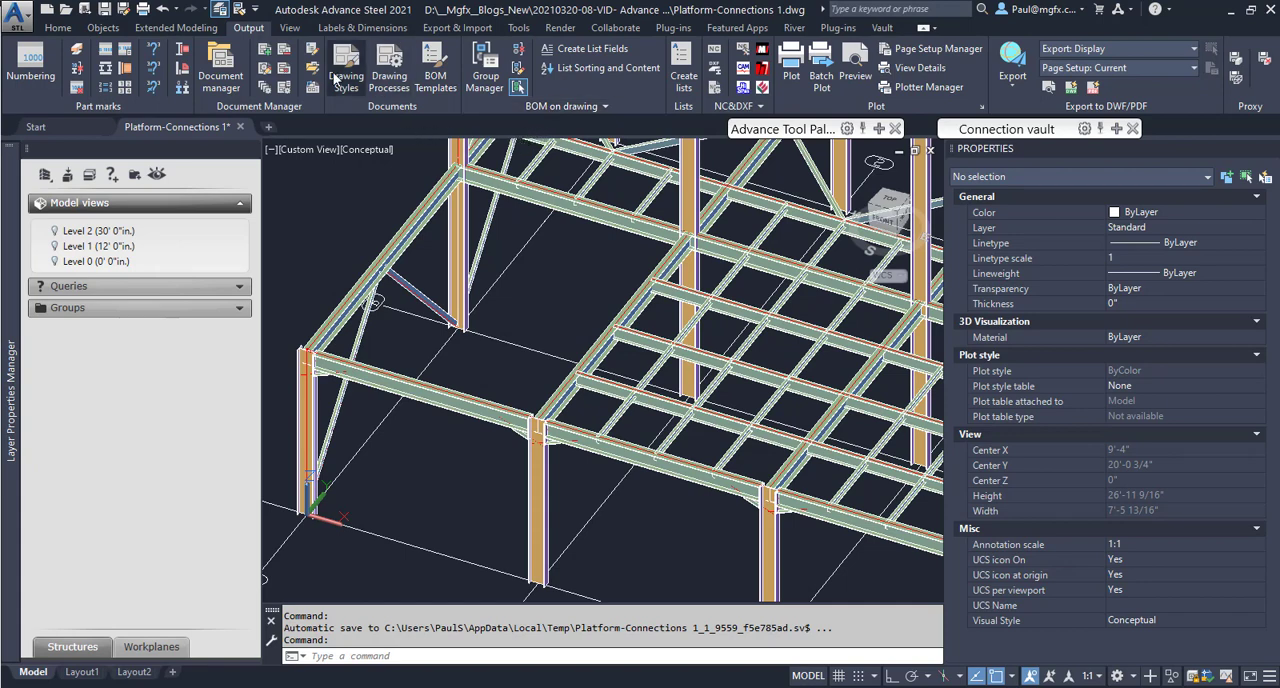
pyautogui.click(436, 72)
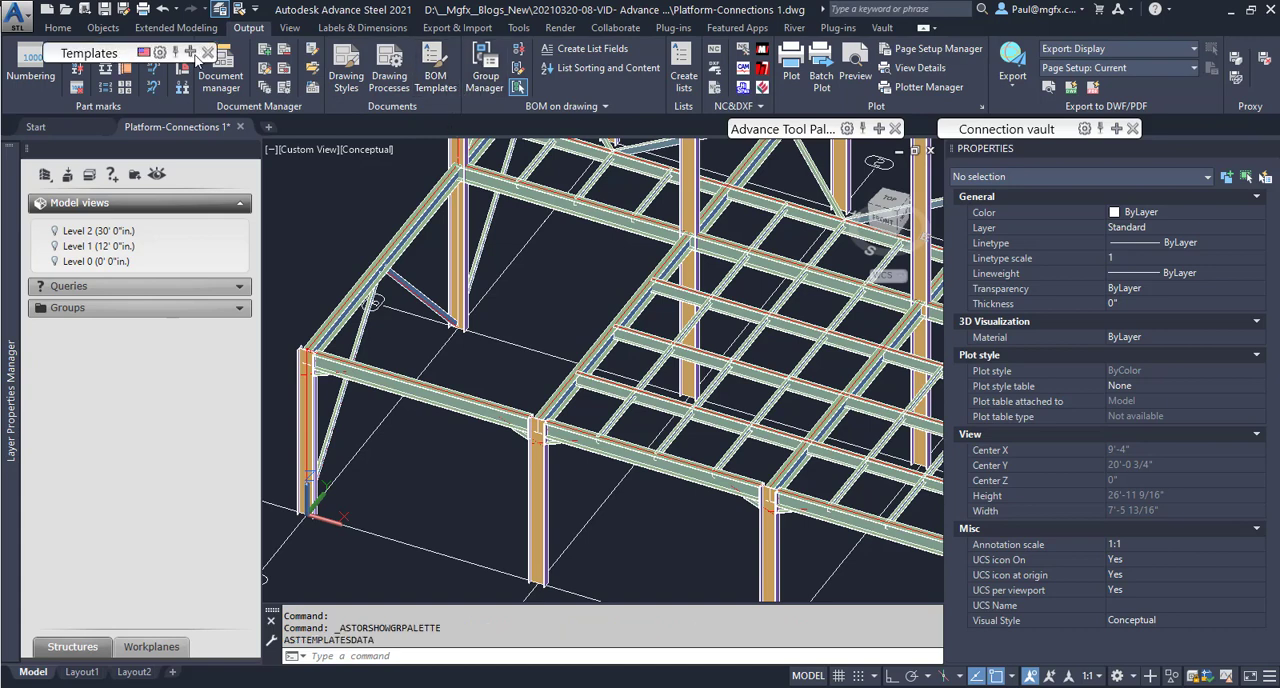
pyautogui.moveTo(197, 60)
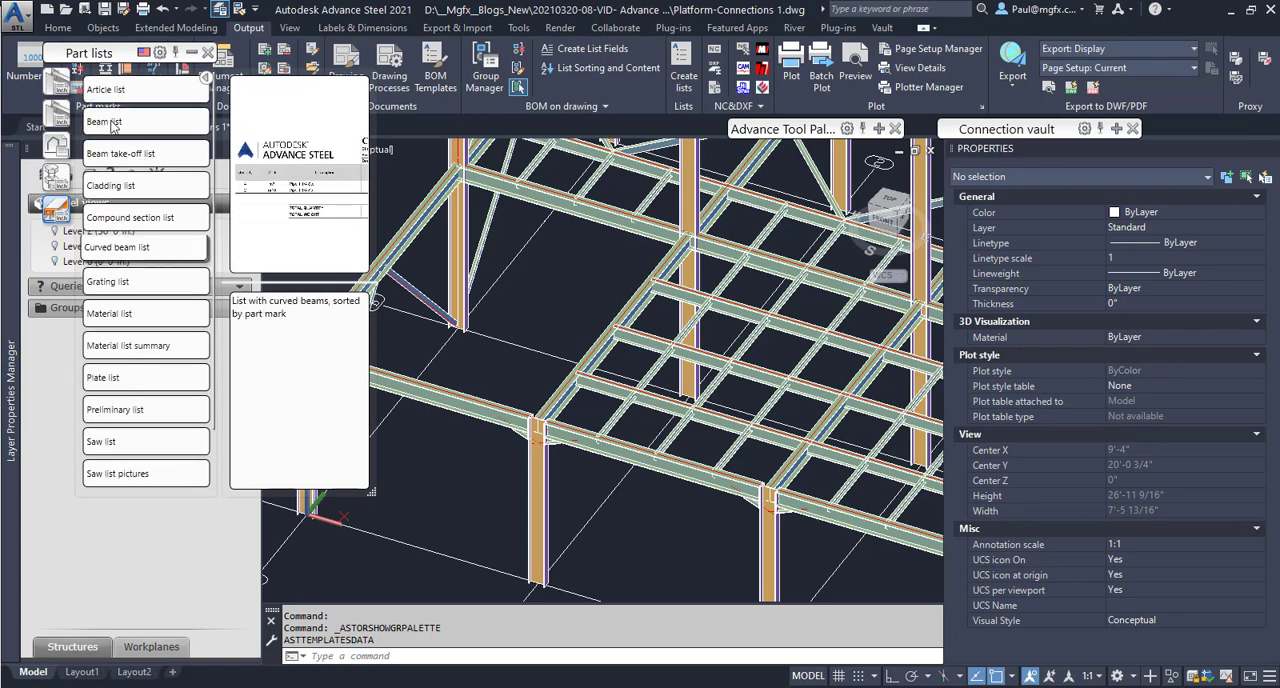
# Try to create a beam list from the part list templates before numbering the model.
pyautogui.click(124, 122)
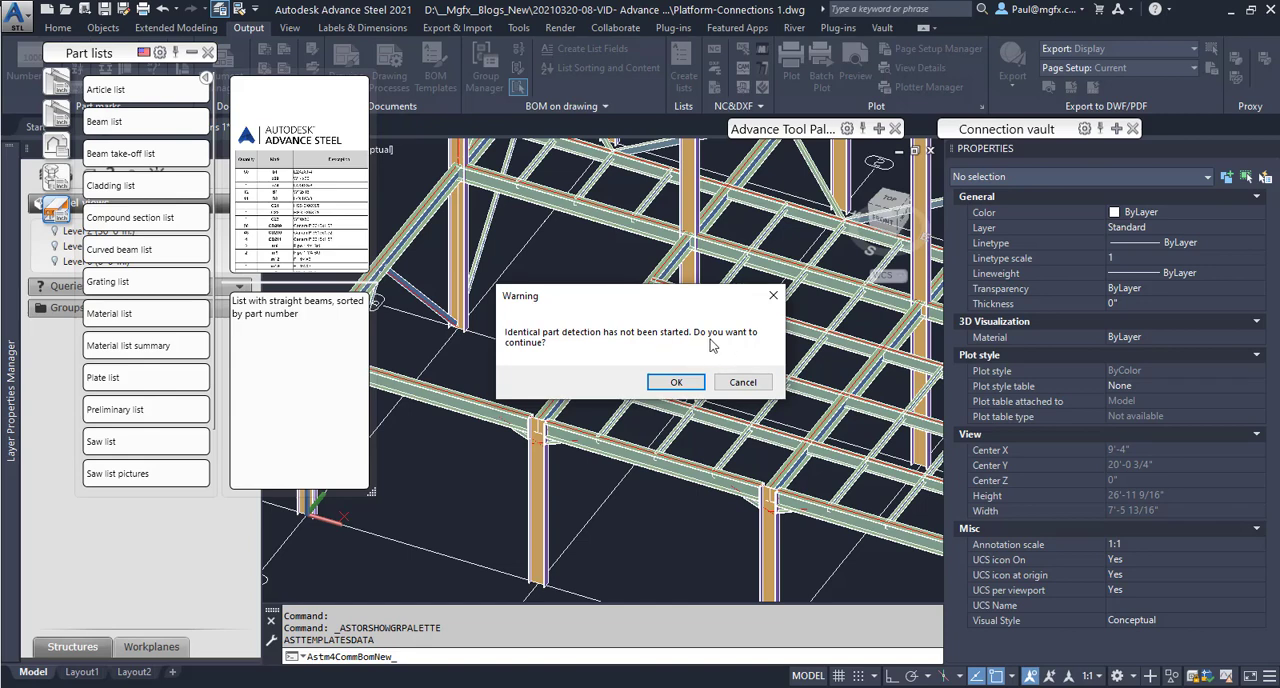
pyautogui.click(677, 383)
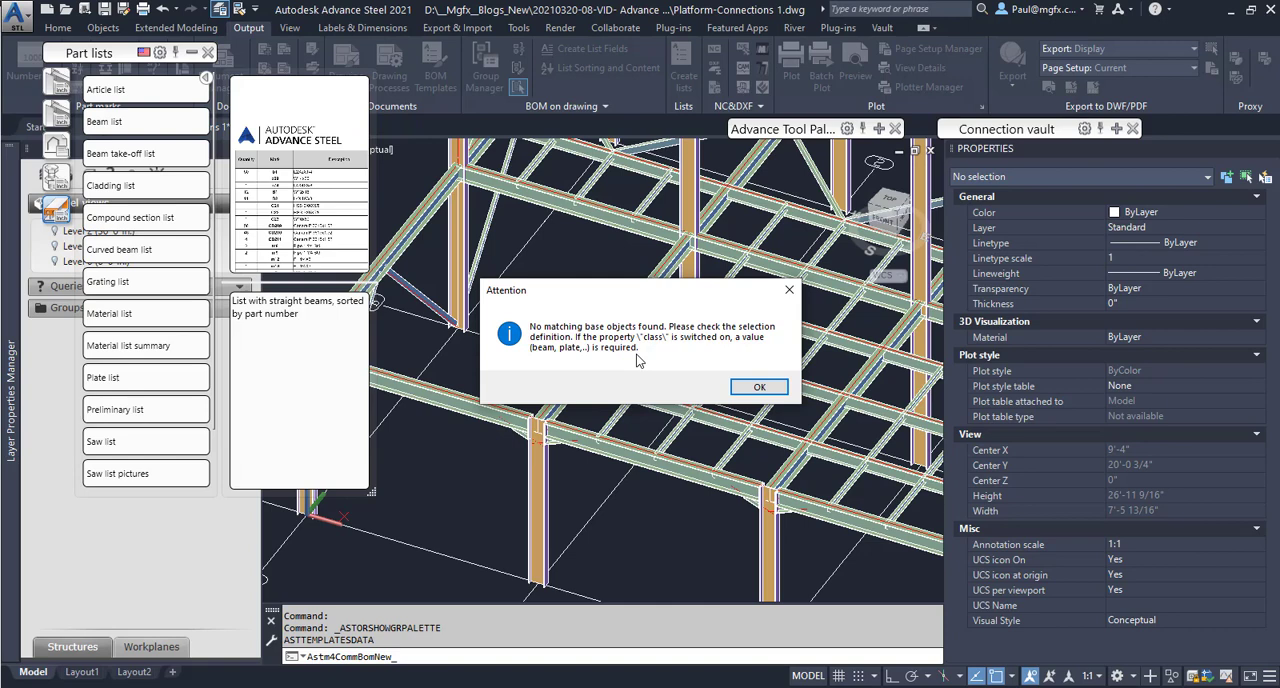
pyautogui.click(789, 292)
pyautogui.click(191, 52)
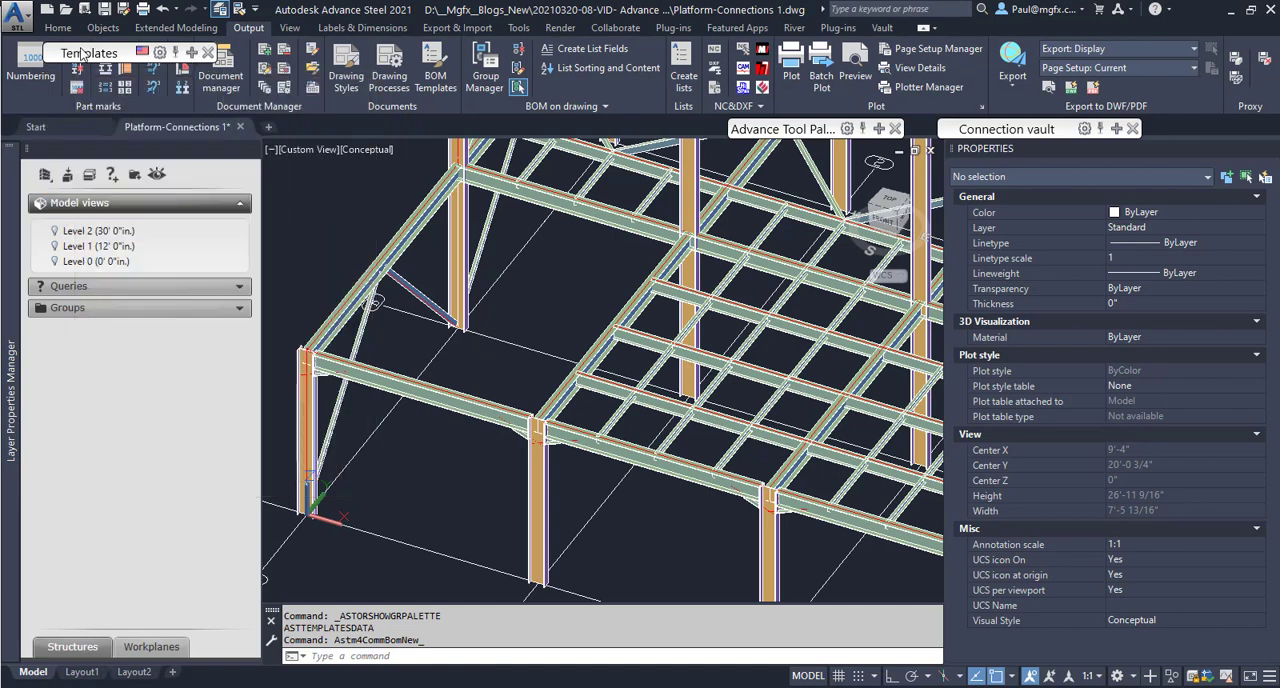
# Run identical part numbering on the model with assembly processing enabled alongside single parts.
pyautogui.moveTo(82, 56); pyautogui.dragTo(630, 72)
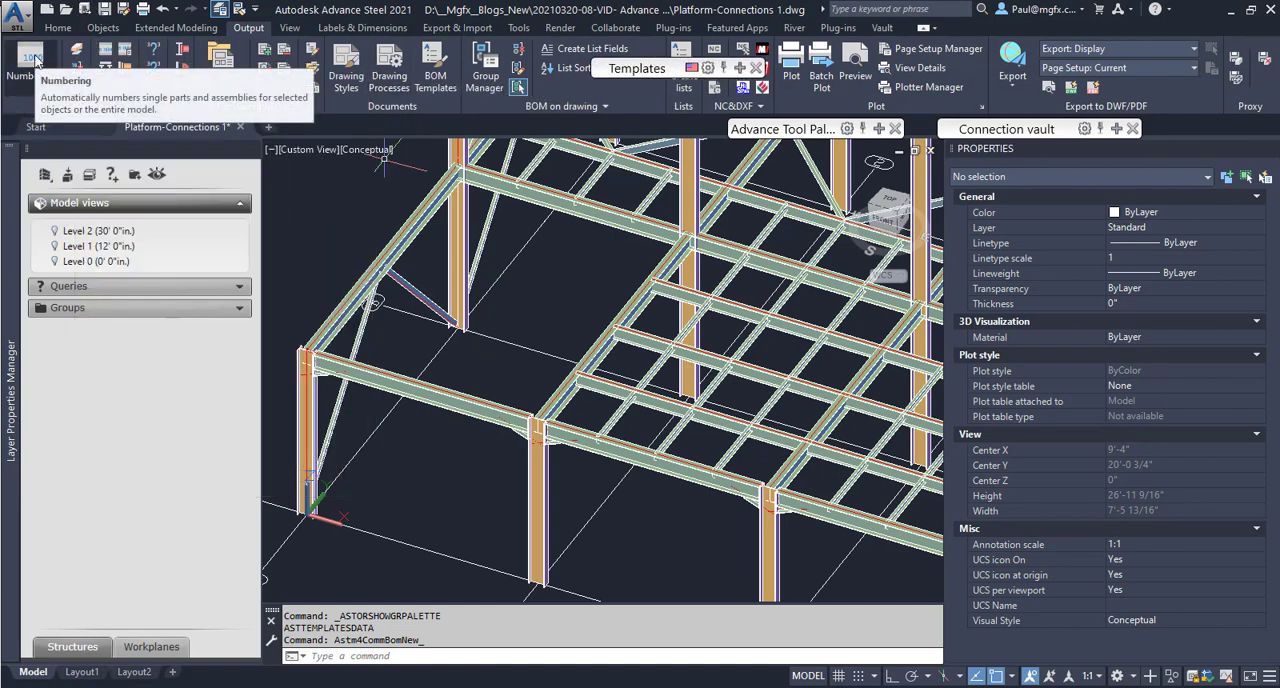
pyautogui.click(36, 62)
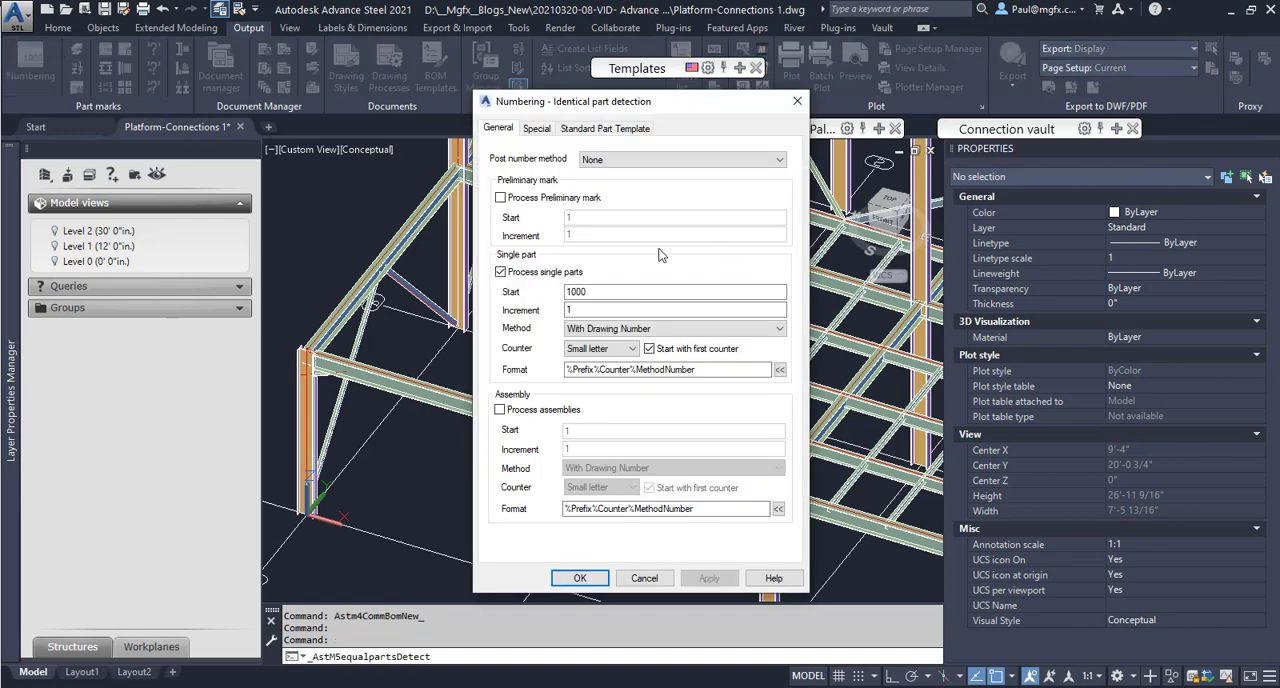
pyautogui.click(537, 128)
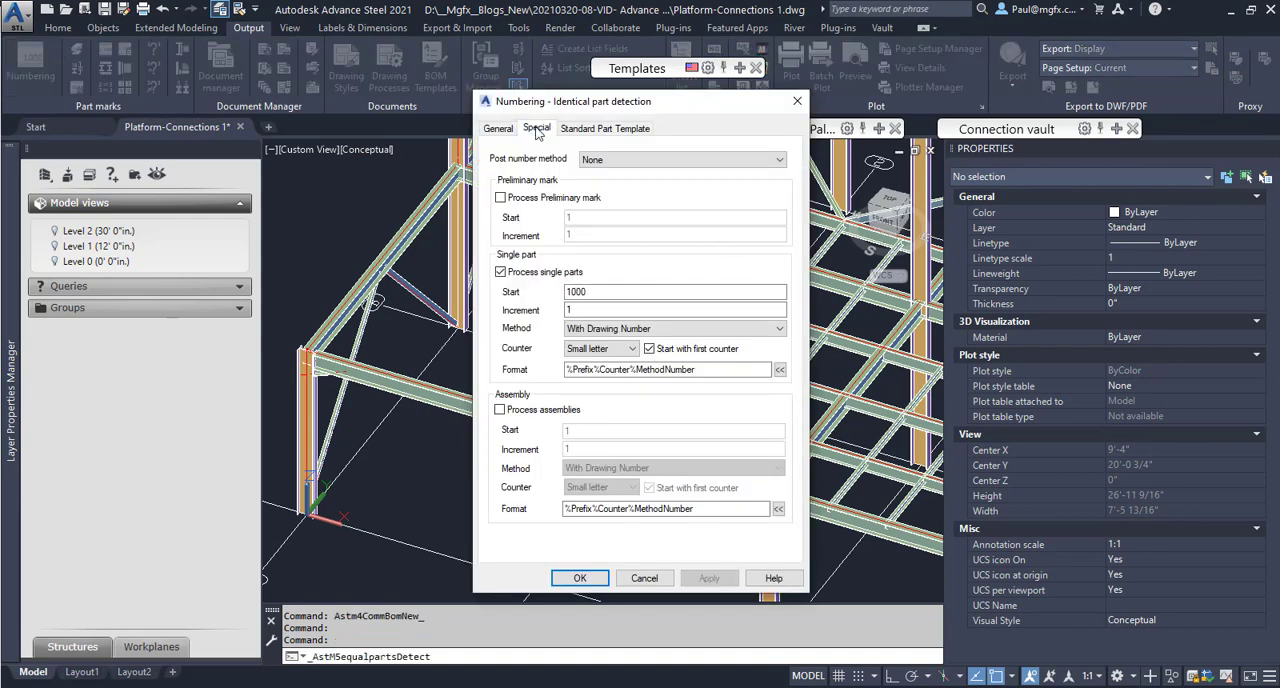
pyautogui.click(592, 132)
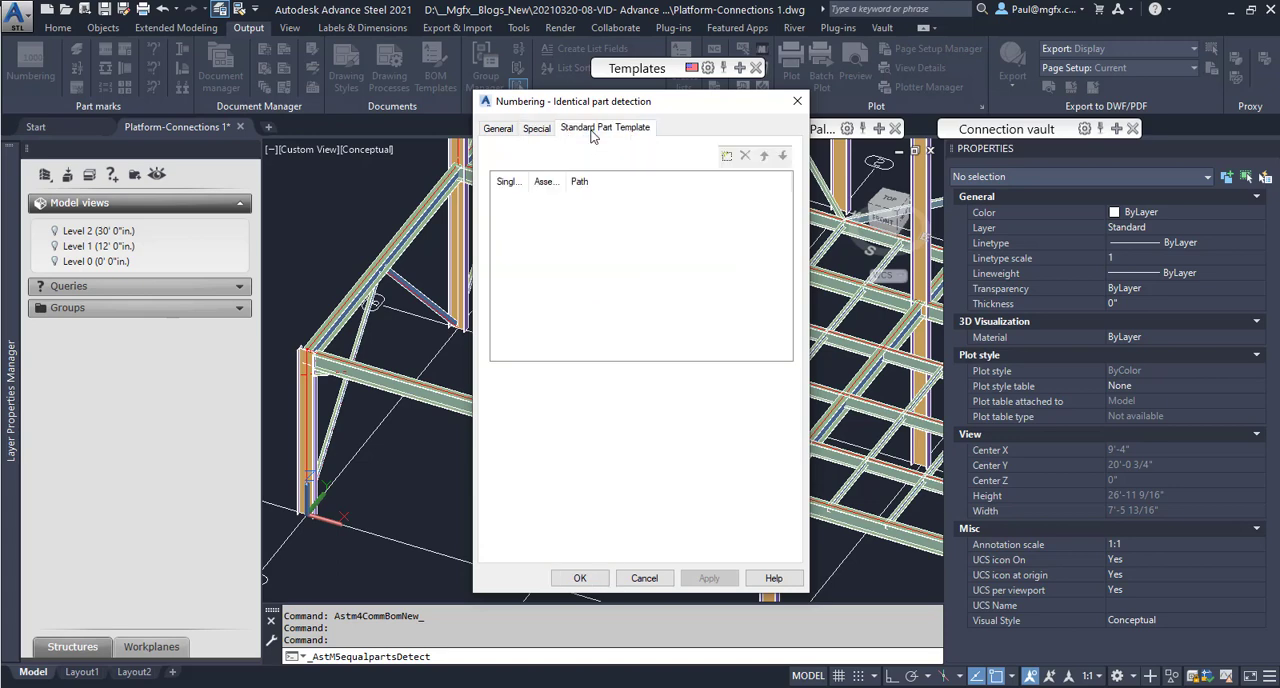
pyautogui.click(504, 130)
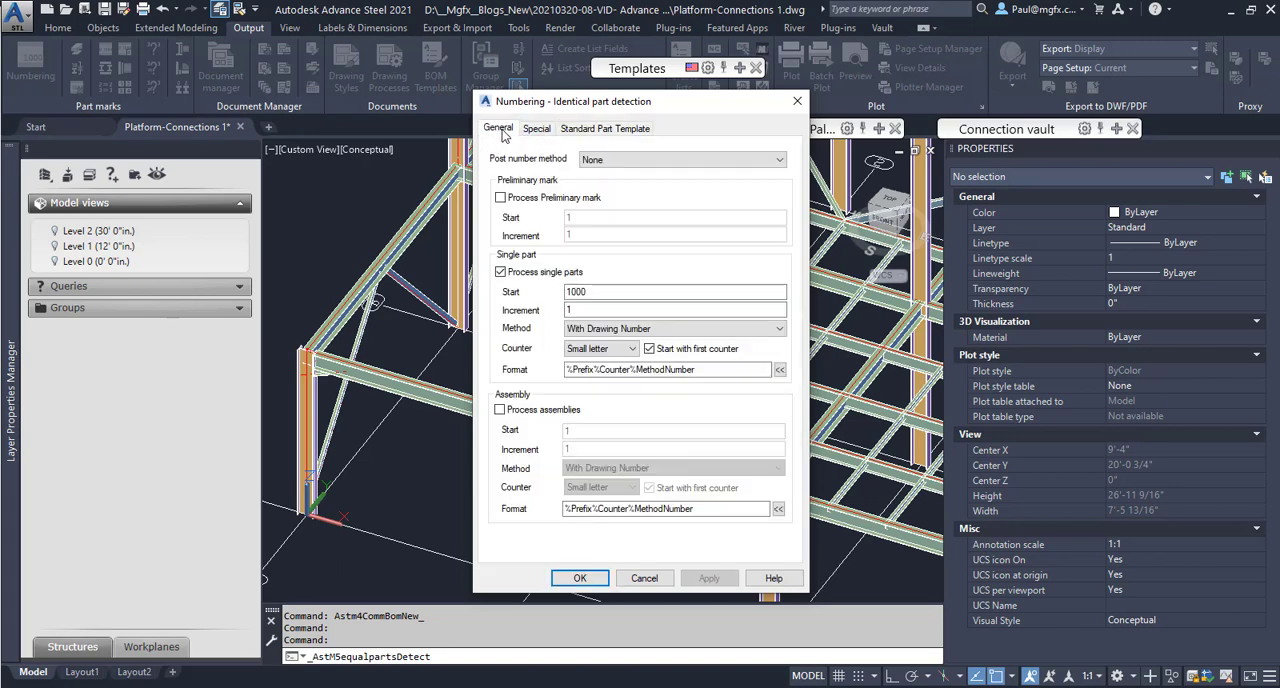
pyautogui.click(500, 412)
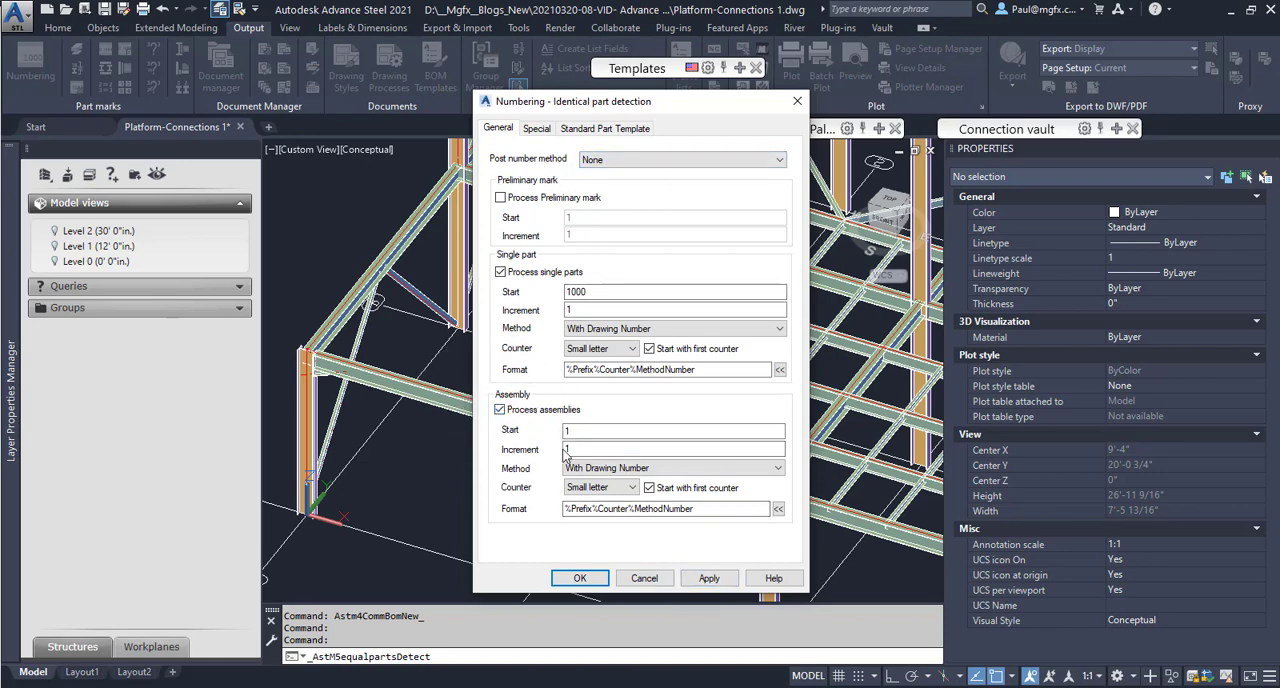
pyautogui.click(707, 579)
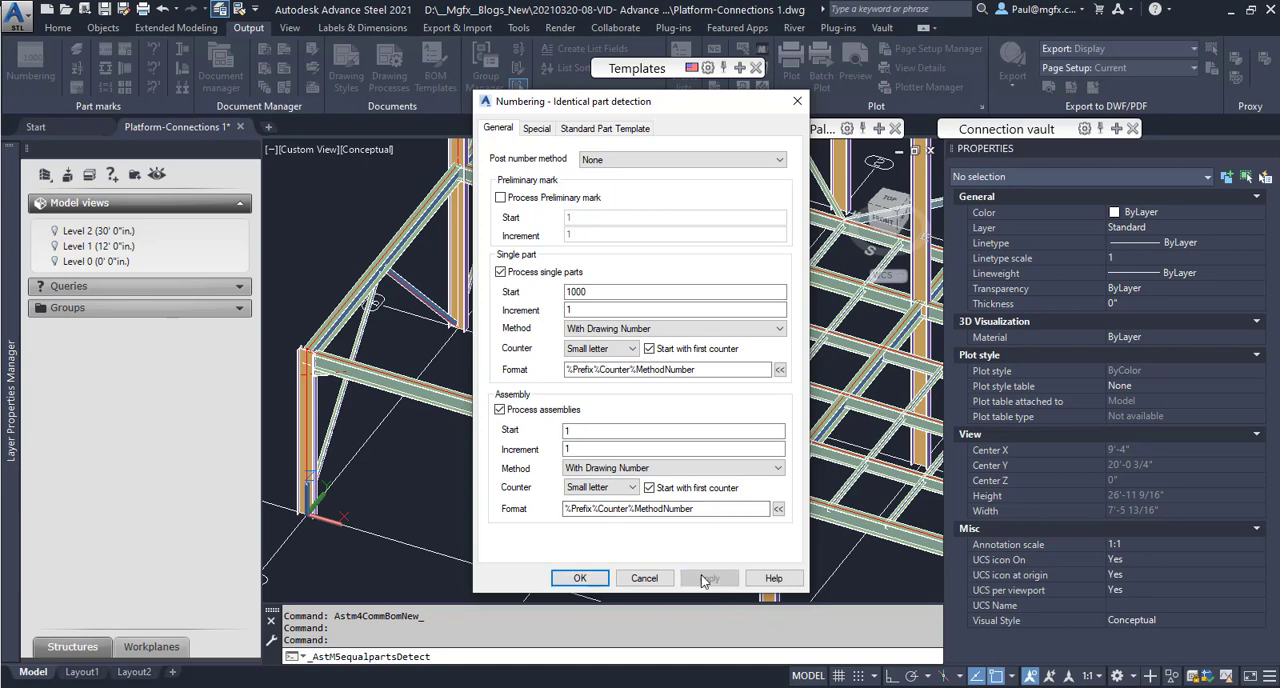
pyautogui.click(580, 579)
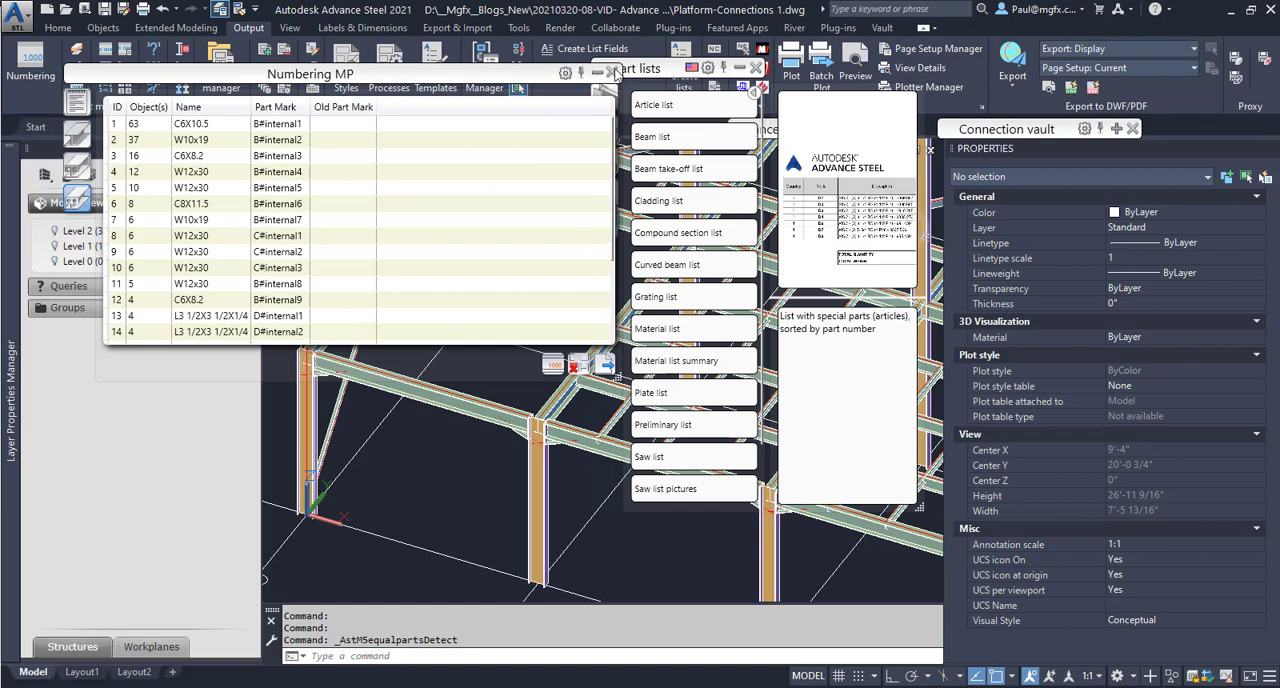
# Review the part marks assigned to the main parts in the numbering results, and close the results.
pyautogui.moveTo(503, 78); pyautogui.dragTo(415, 89)
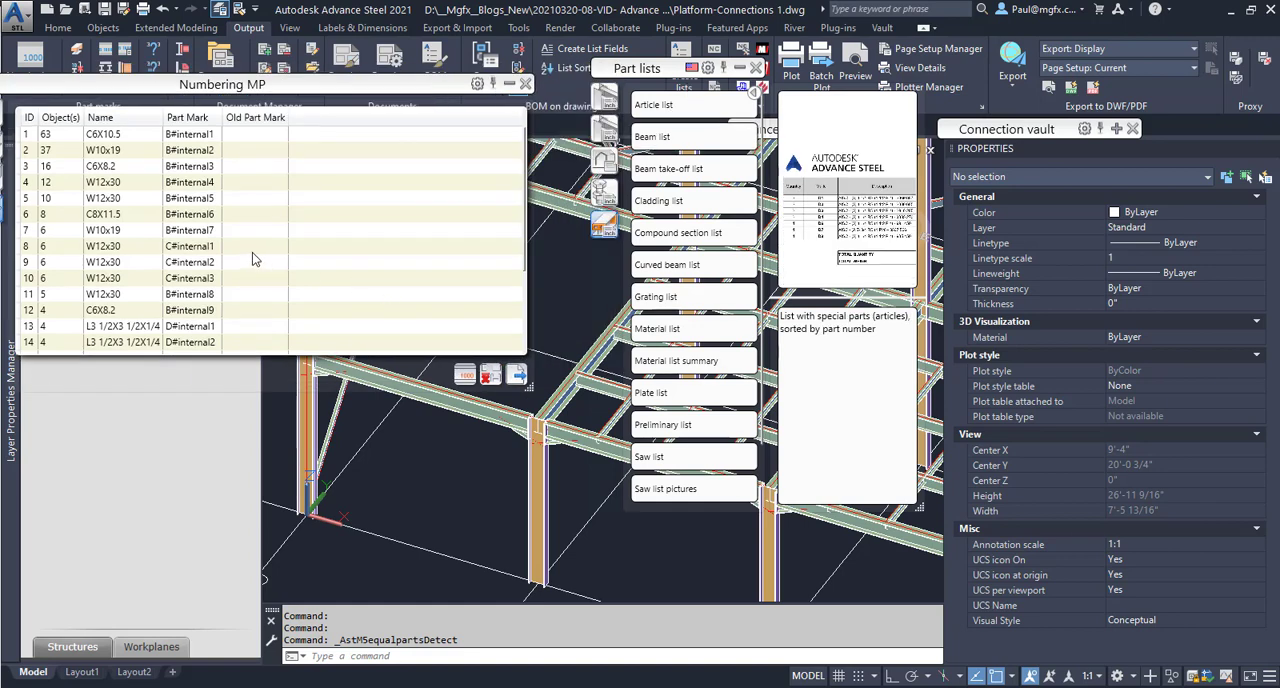
pyautogui.scroll(-3, 253, 257)
pyautogui.click(525, 83)
# Generate the Beam list from the part list templates and look through the report.
pyautogui.moveTo(651, 72); pyautogui.dragTo(215, 152)
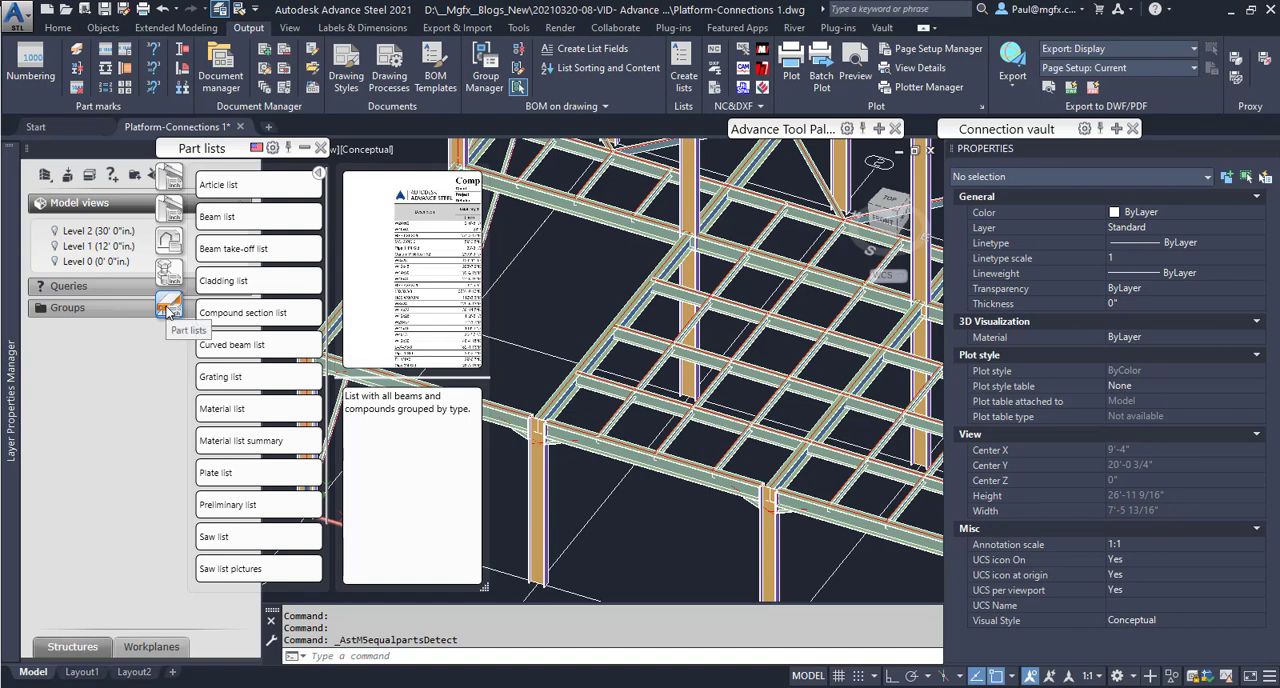
pyautogui.click(240, 215)
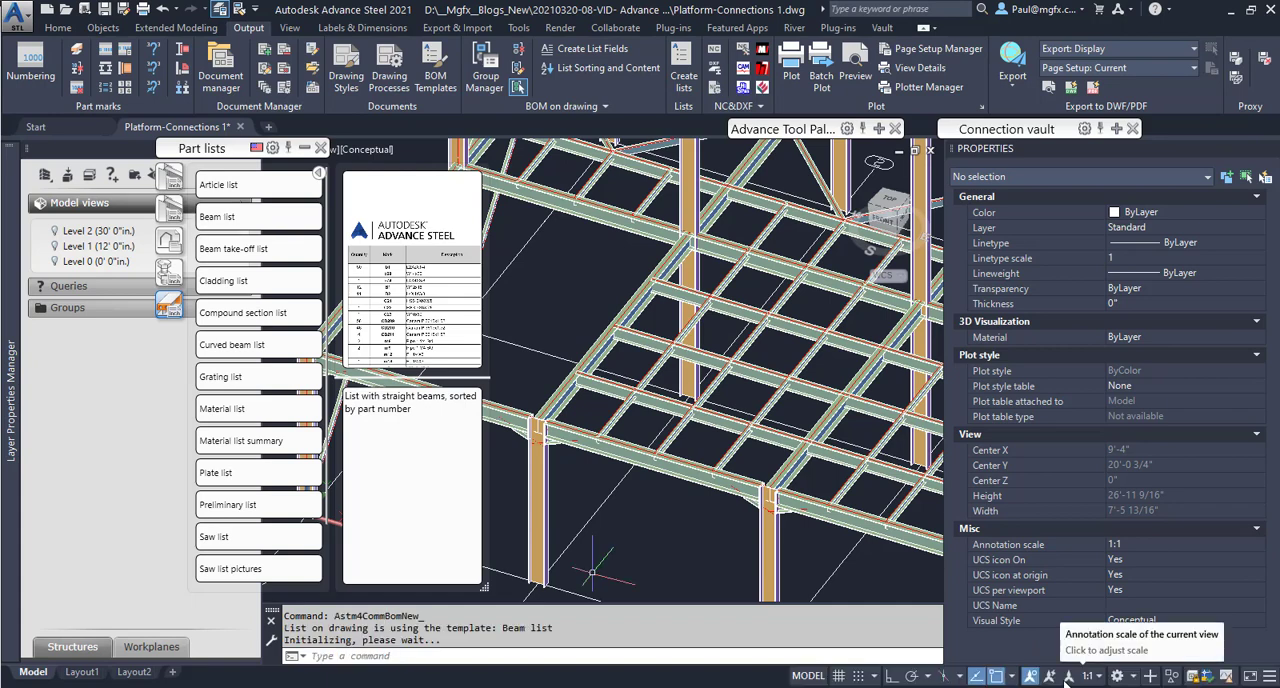
pyautogui.click(226, 218)
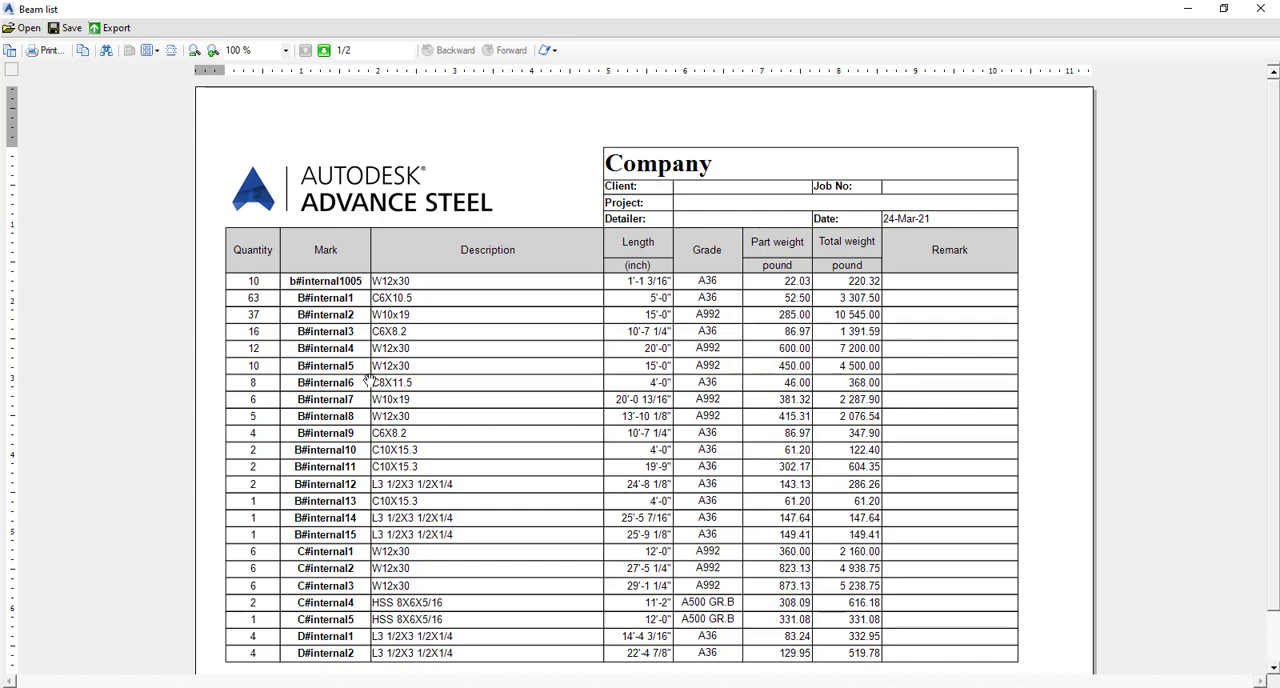
pyautogui.scroll(-1, 398, 378)
pyautogui.scroll(1, 398, 378)
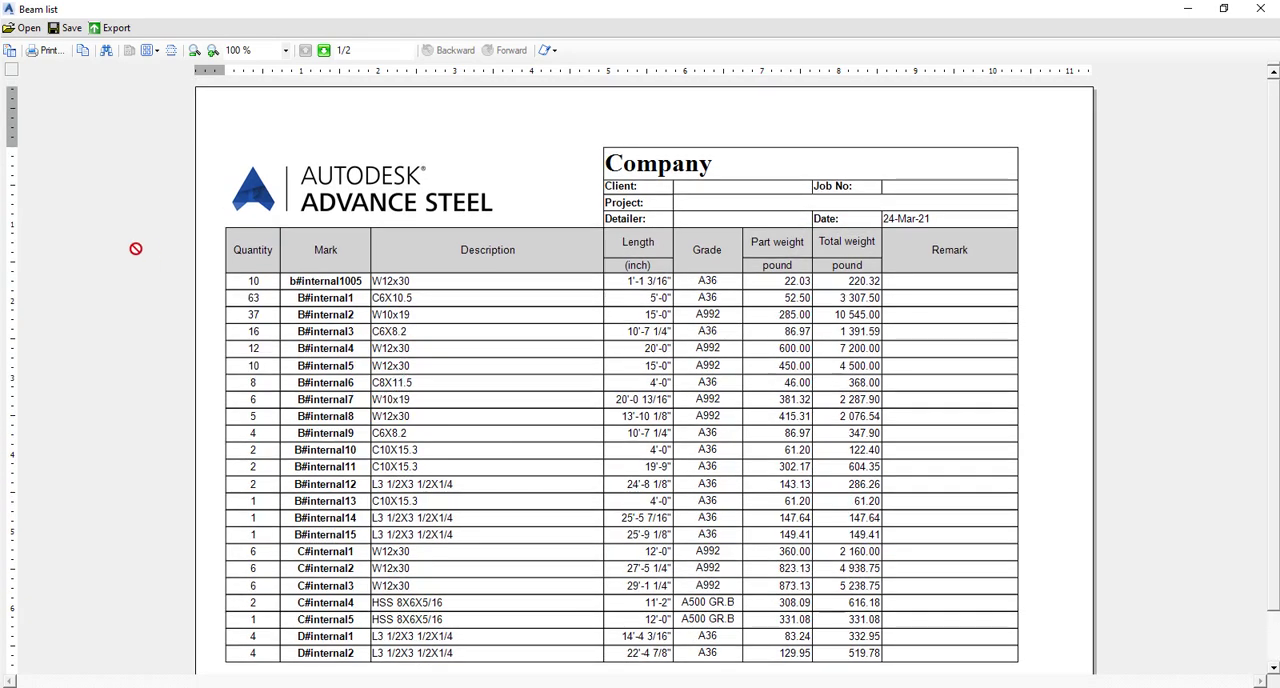
# Save the report as Beam list.rdf in the BOM folder inside Platform-Connections 1.
pyautogui.click(66, 27)
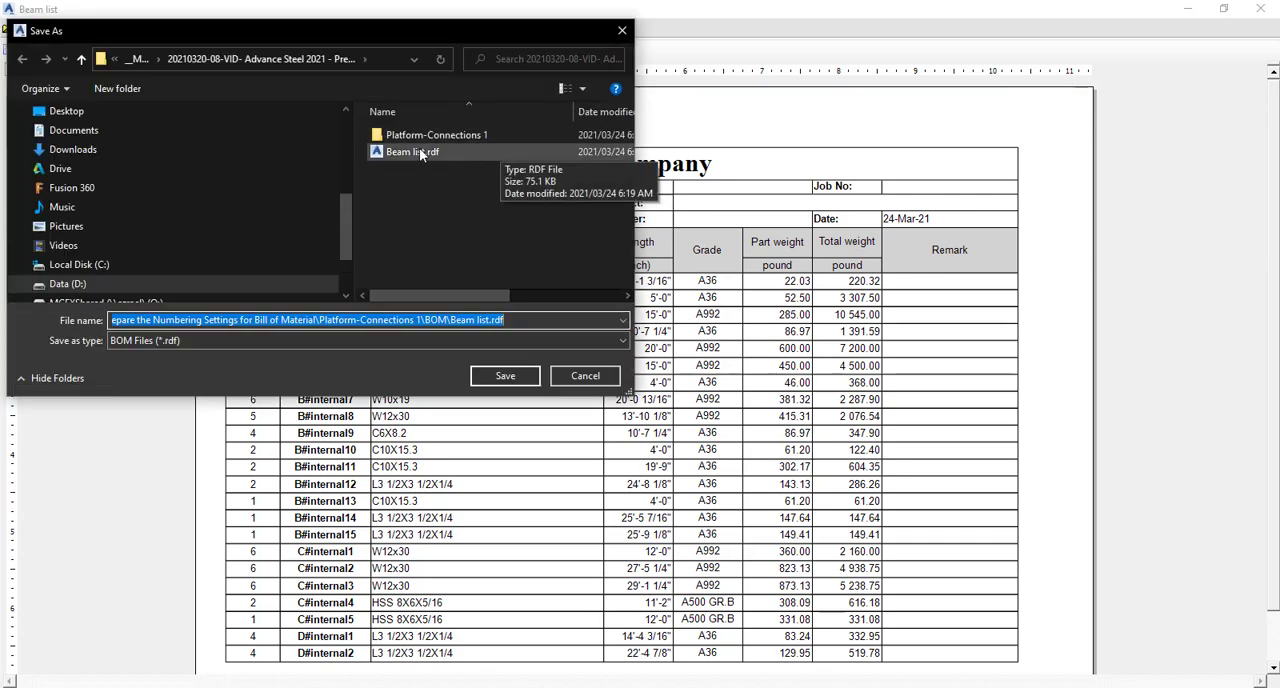
pyautogui.doubleClick(413, 137)
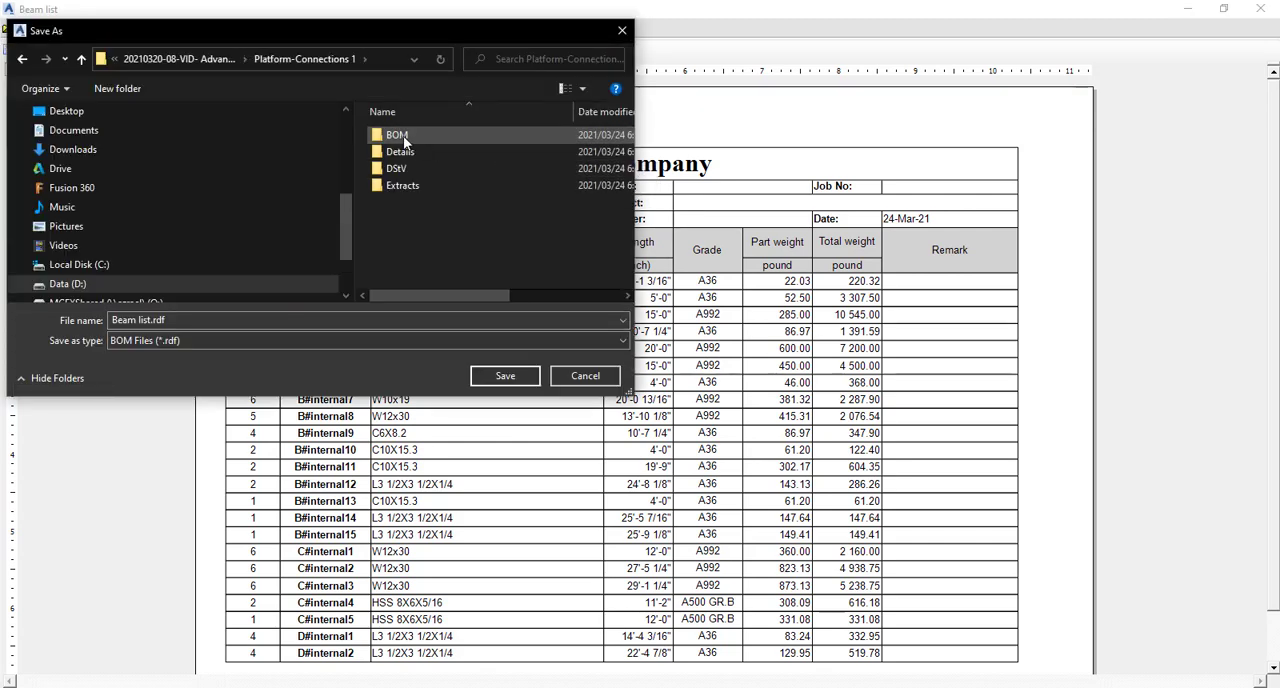
pyautogui.doubleClick(404, 141)
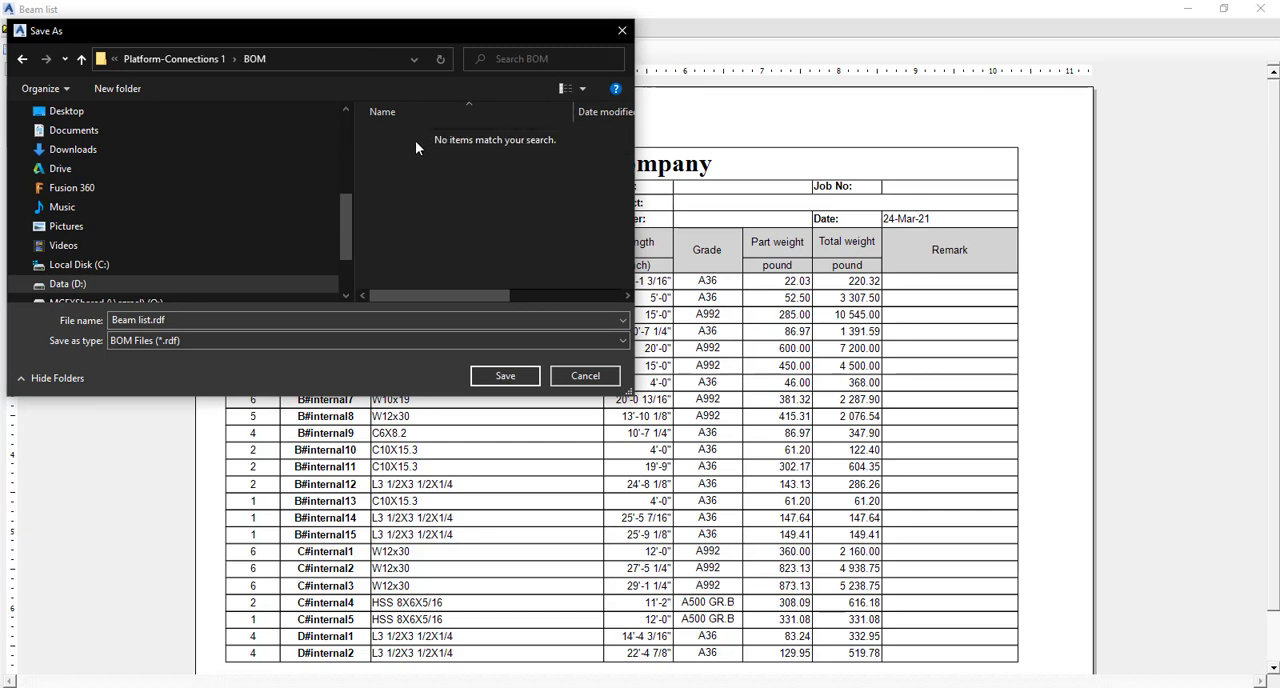
pyautogui.click(496, 377)
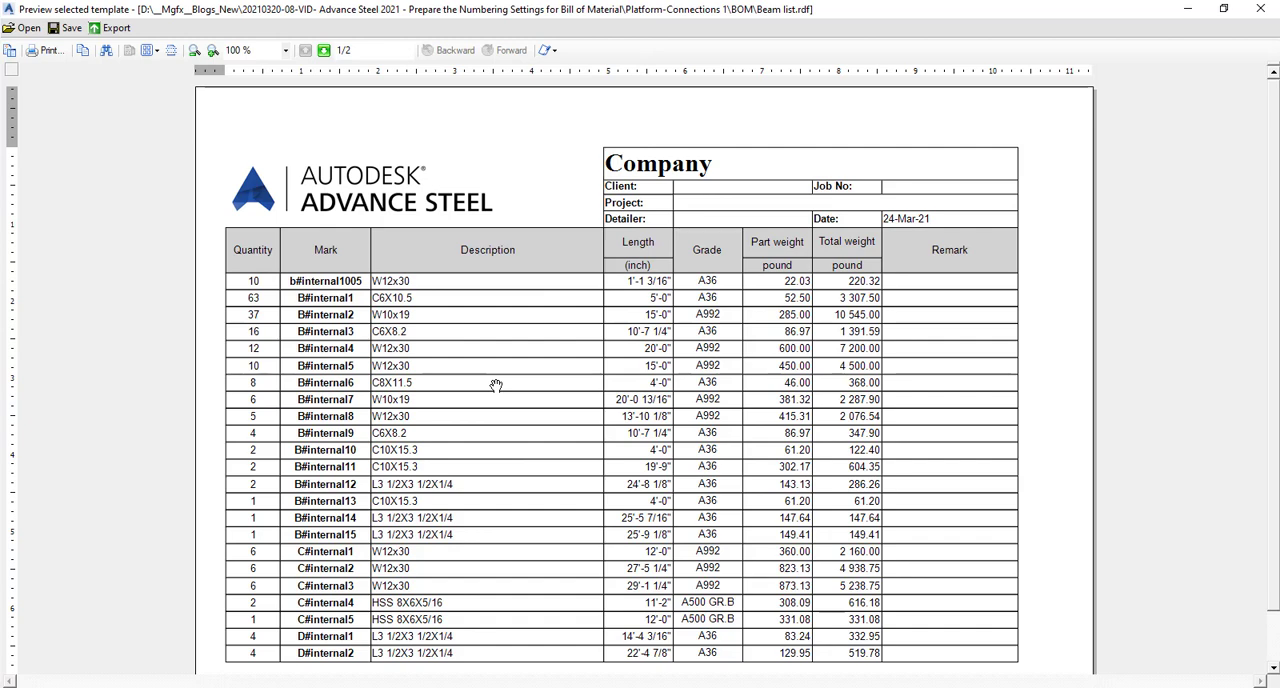
# Check the export file formats available for the beam list, without exporting, and close the report.
pyautogui.click(127, 29)
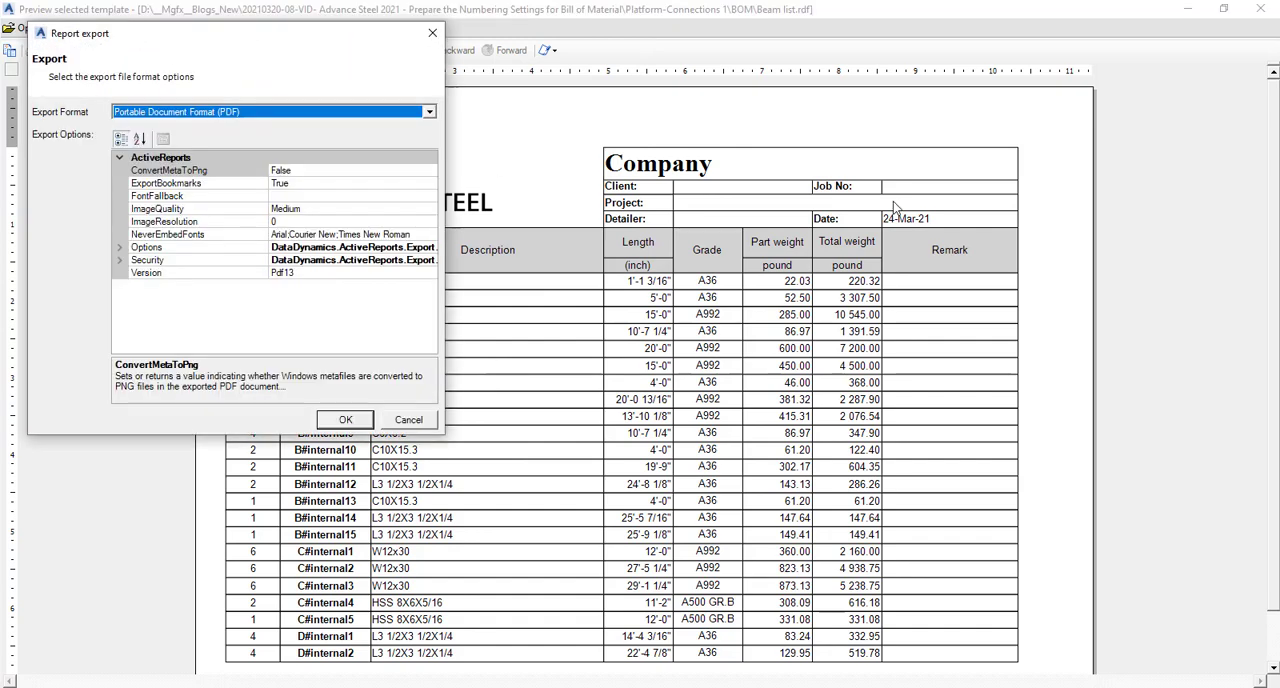
pyautogui.click(272, 112)
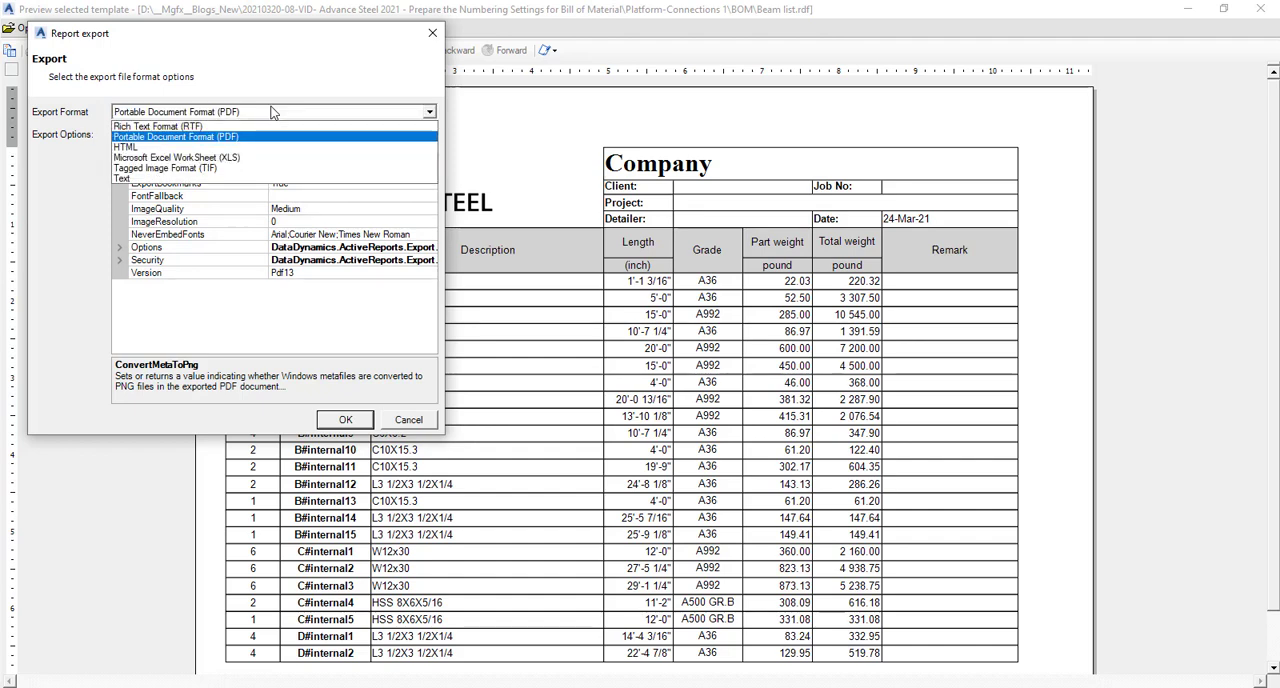
pyautogui.click(313, 71)
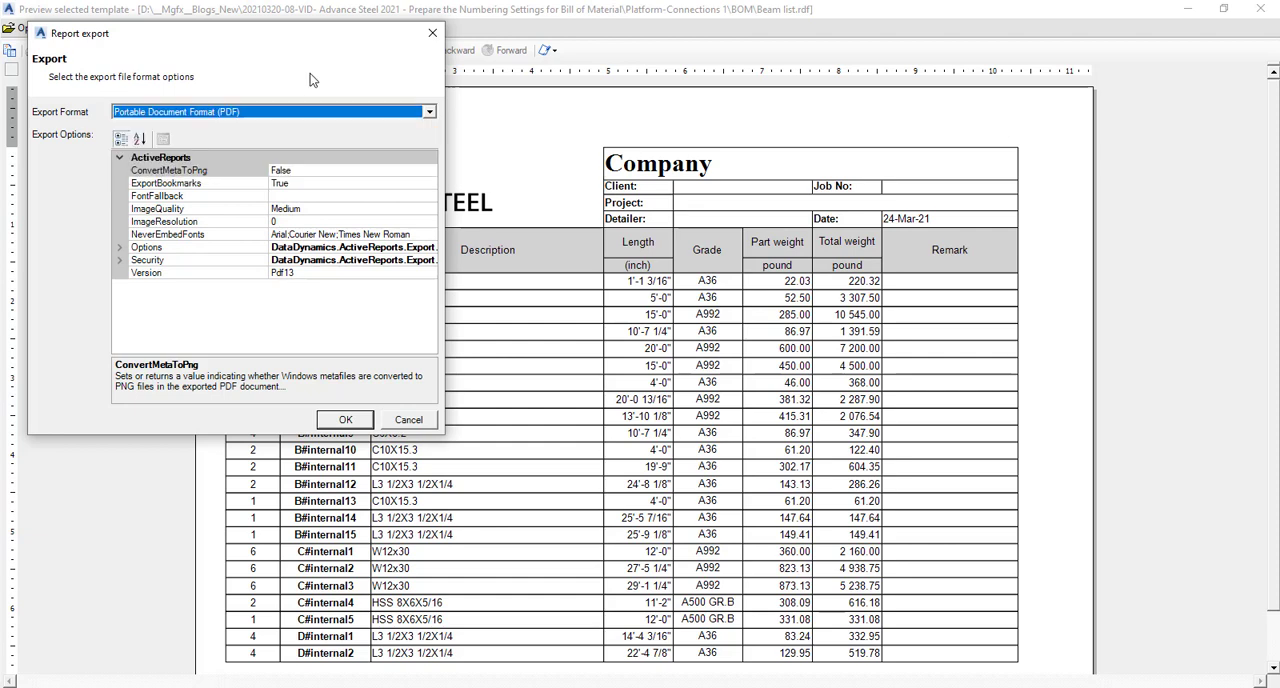
pyautogui.click(431, 33)
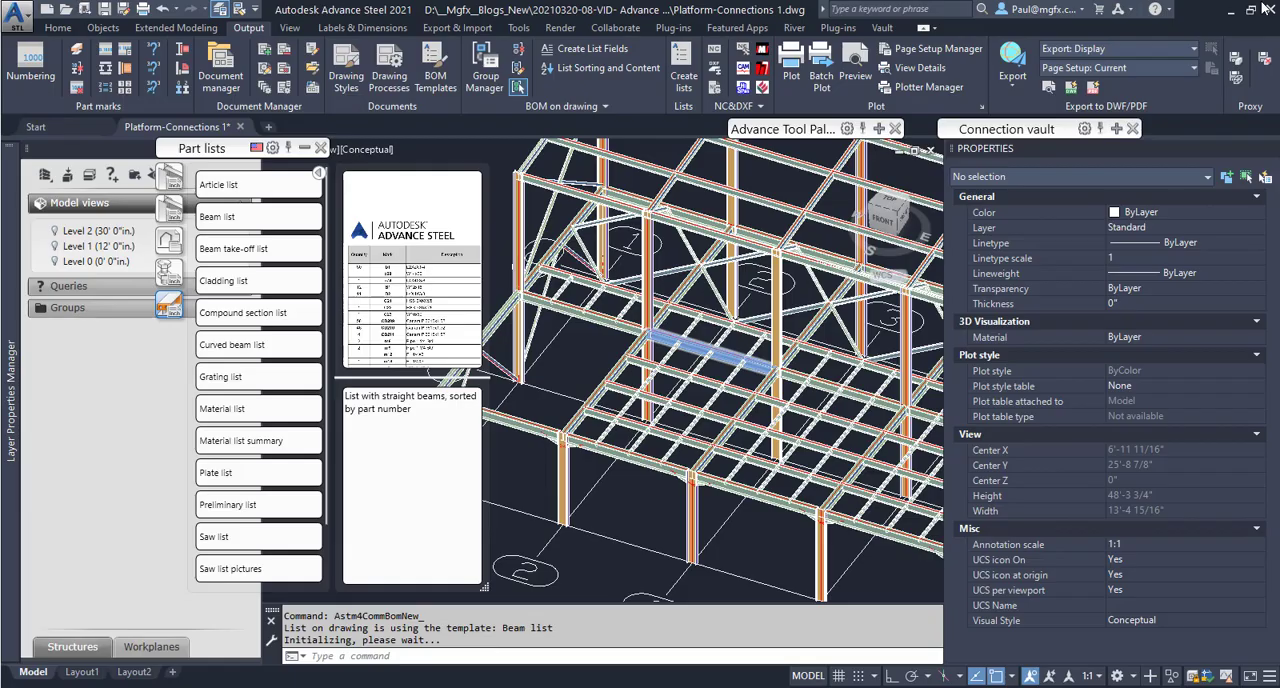
pyautogui.click(1262, 8)
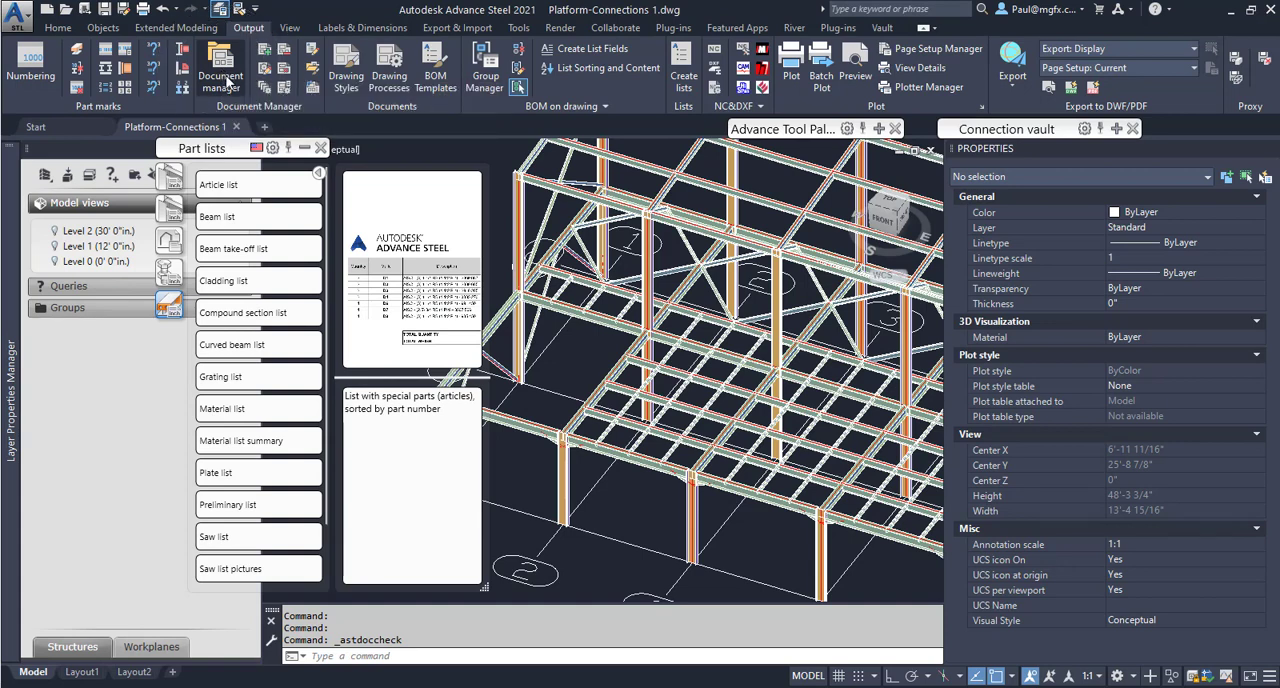
# Preview the saved Beam list.rdf among the up-to-date lists in the Document Manager, enlarging the window.
pyautogui.click(222, 80)
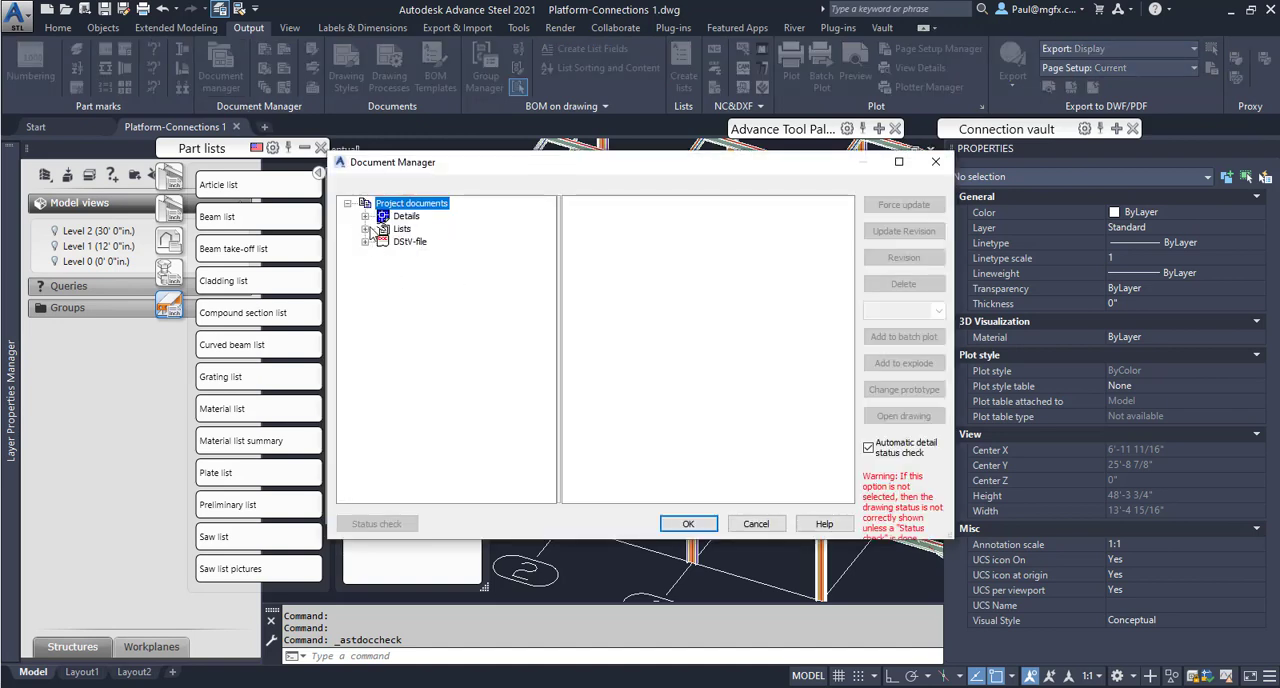
pyautogui.click(366, 229)
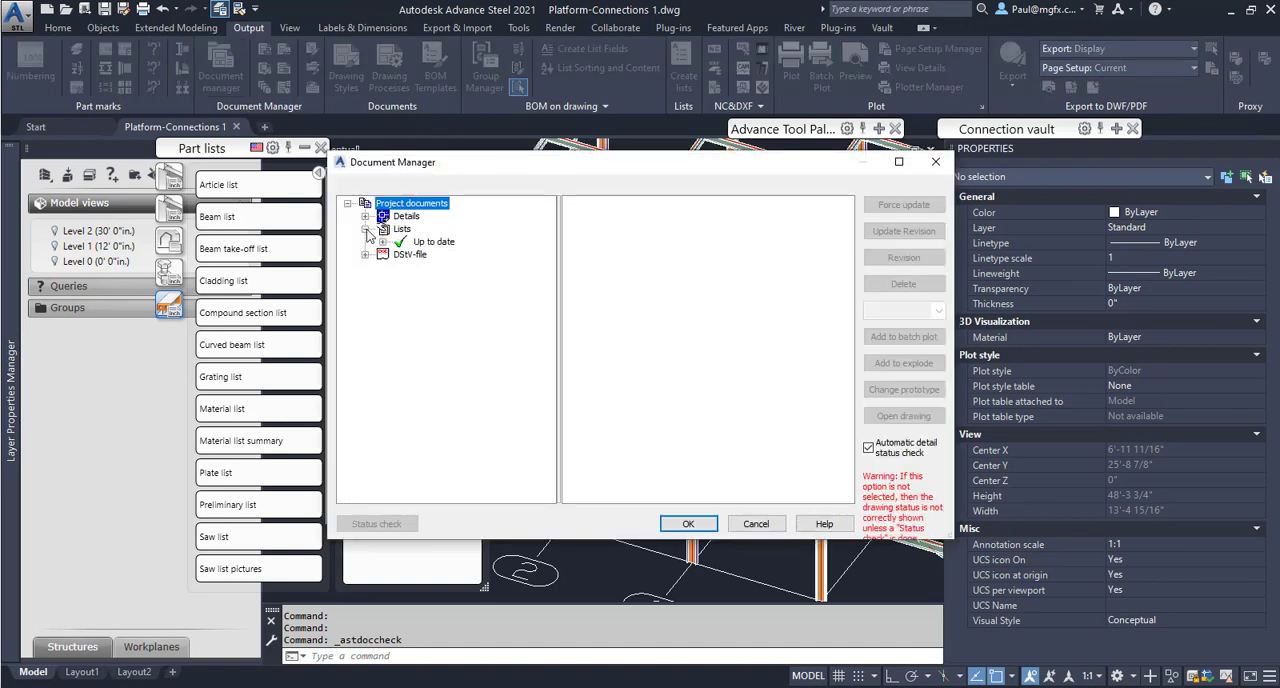
pyautogui.click(381, 242)
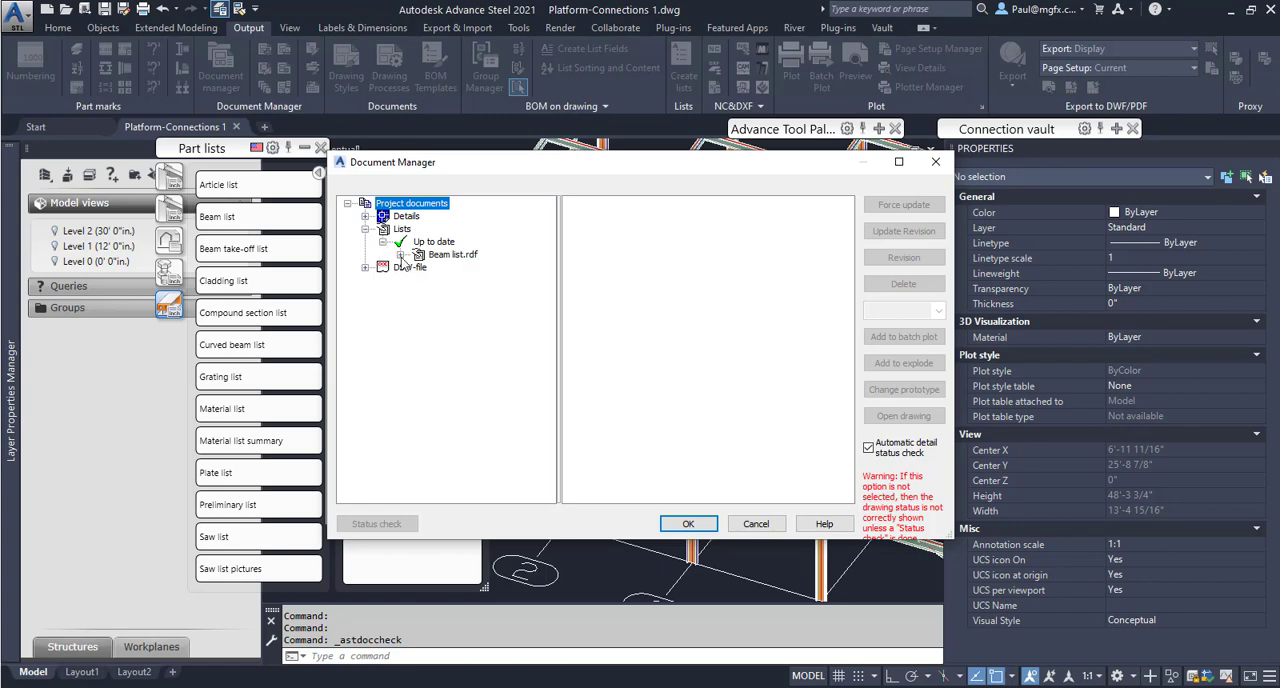
pyautogui.click(400, 255)
pyautogui.click(447, 255)
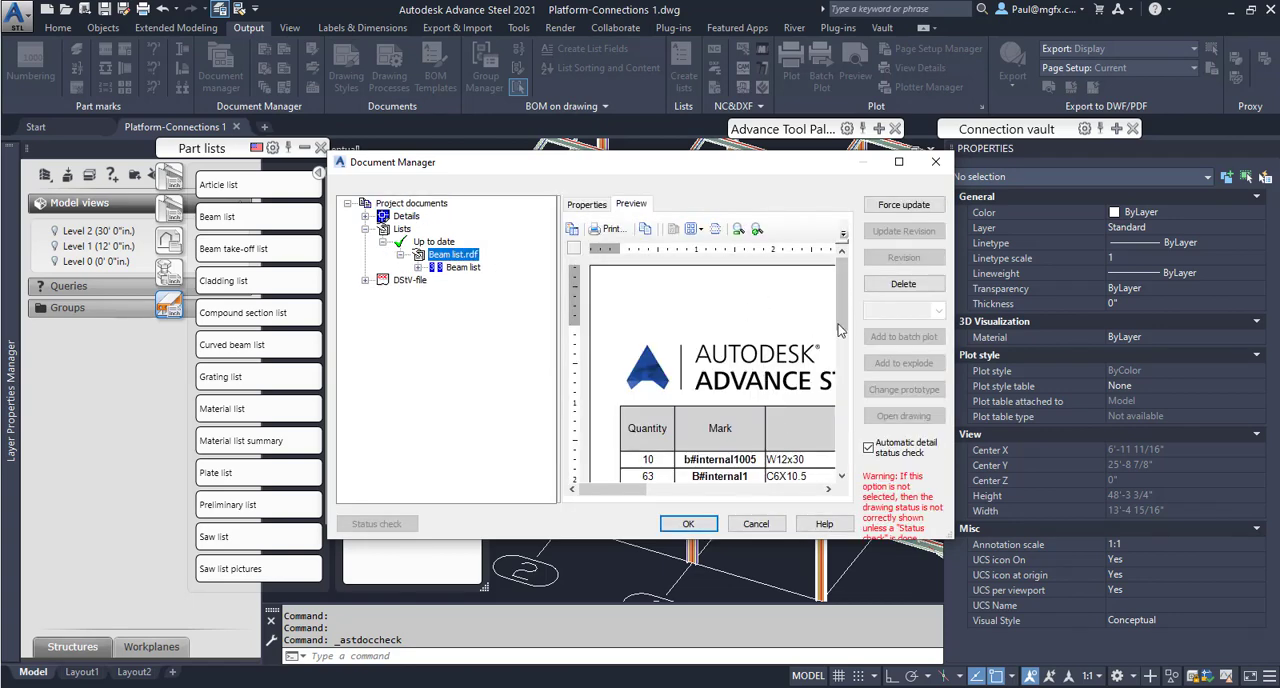
pyautogui.scroll(-5, 711, 390)
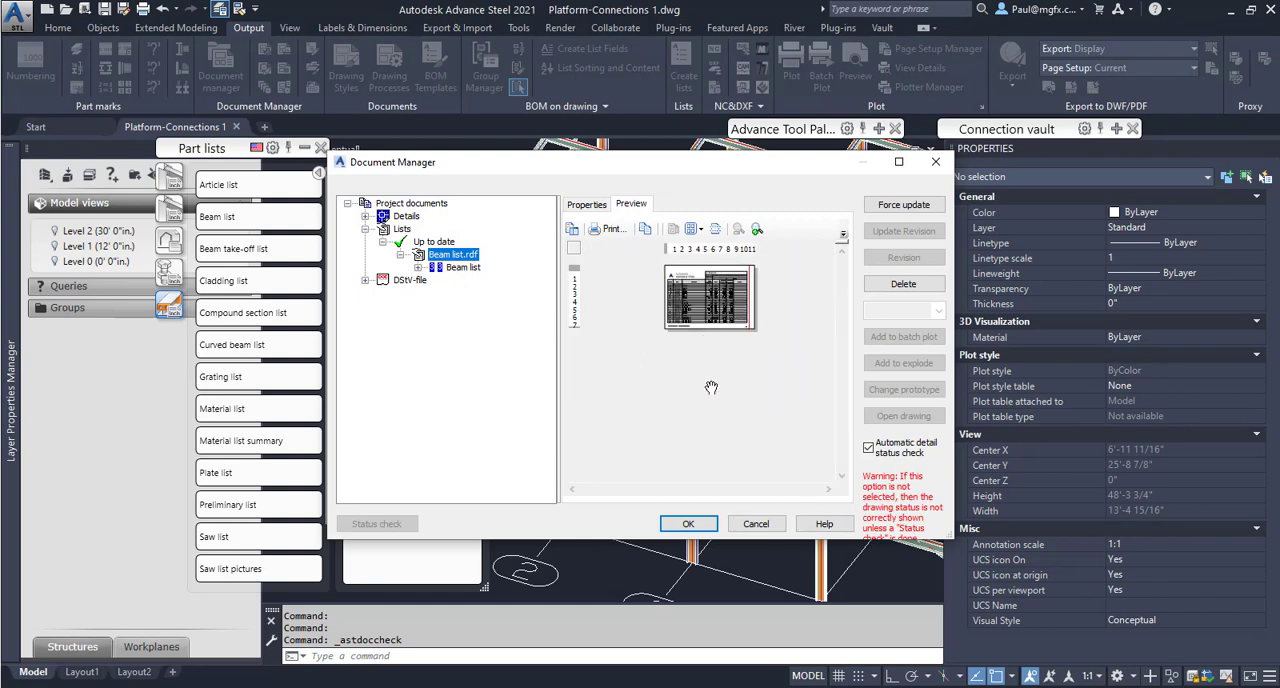
pyautogui.scroll(3, 711, 387)
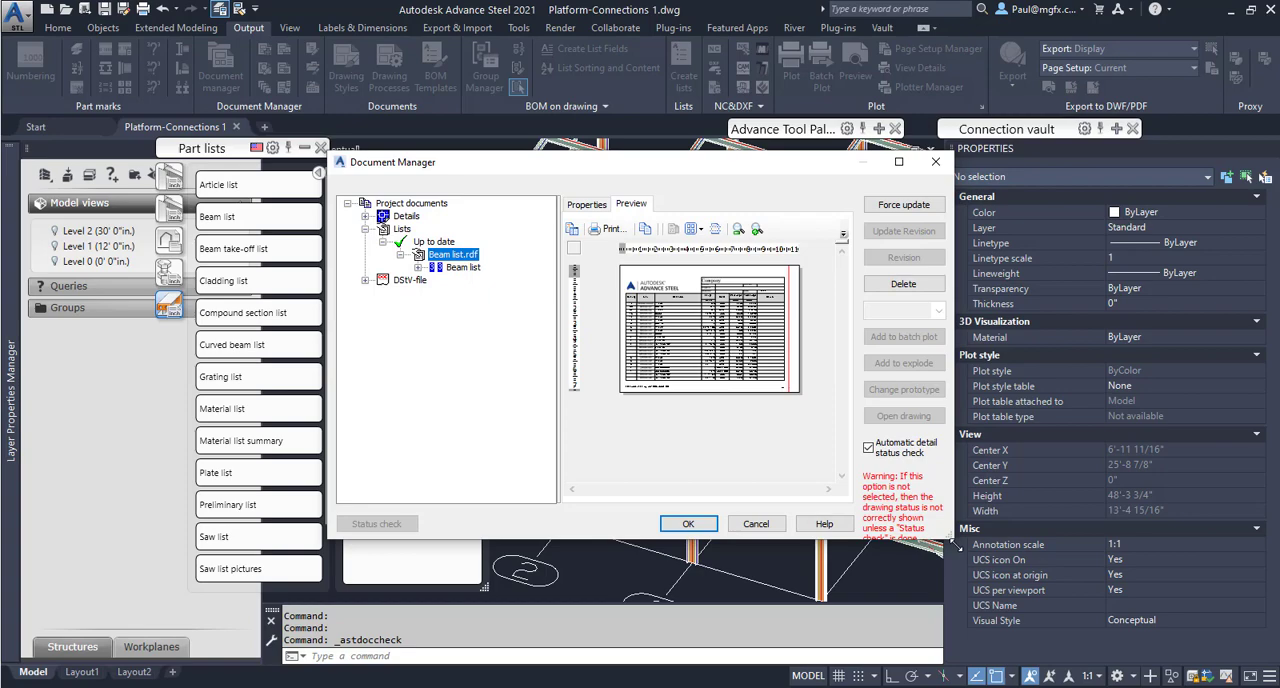
pyautogui.moveTo(955, 543); pyautogui.dragTo(1210, 660)
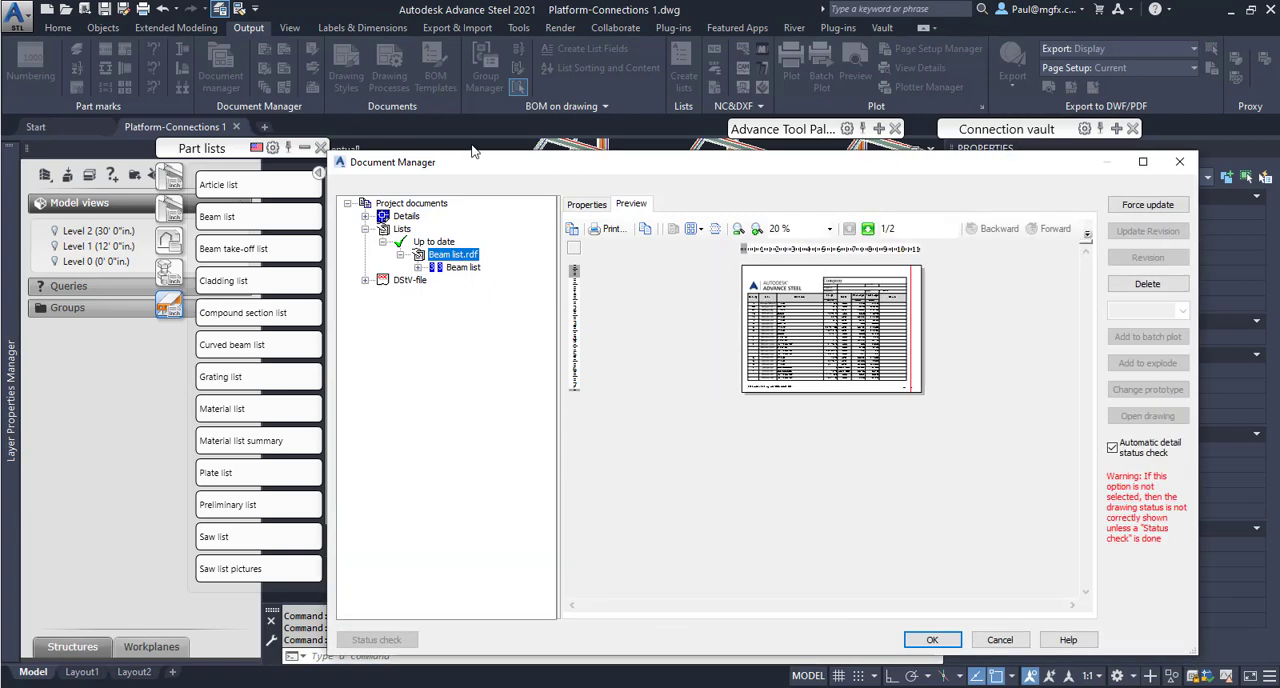
# Enlarge the Document Manager window, review the beam list preview at a readable size, and close the manager.
pyautogui.moveTo(481, 162); pyautogui.dragTo(171, 21)
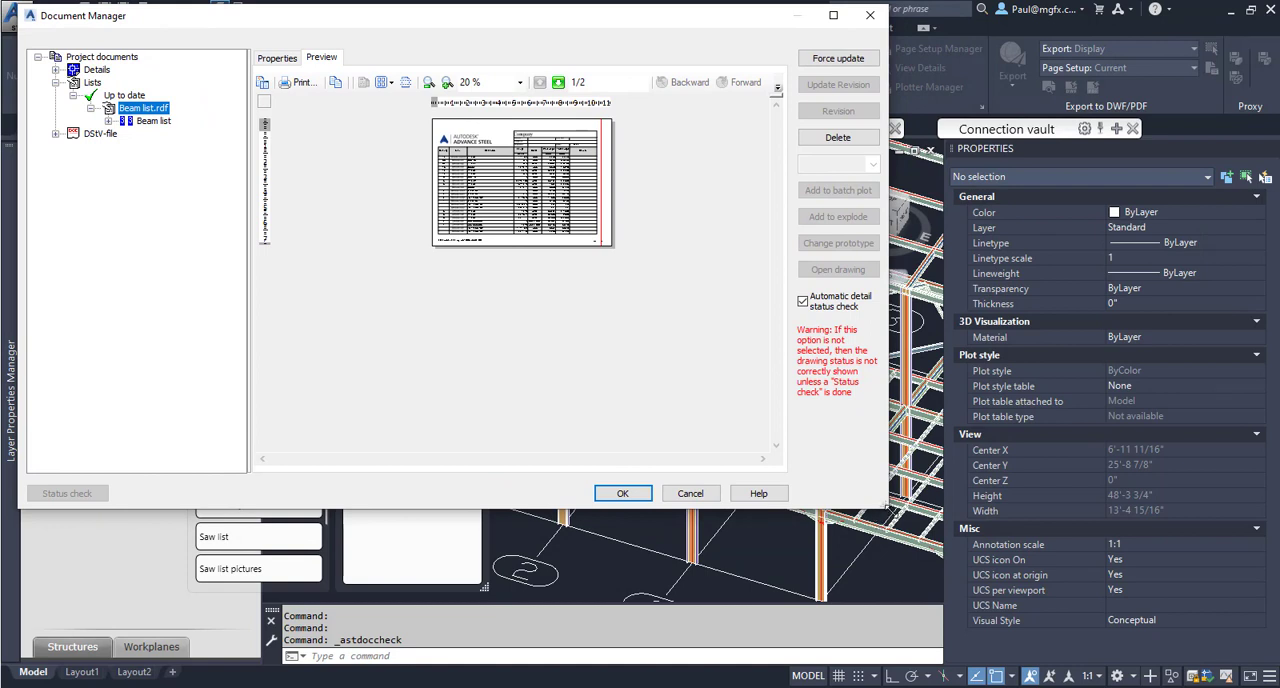
pyautogui.moveTo(886, 508); pyautogui.dragTo(1182, 626)
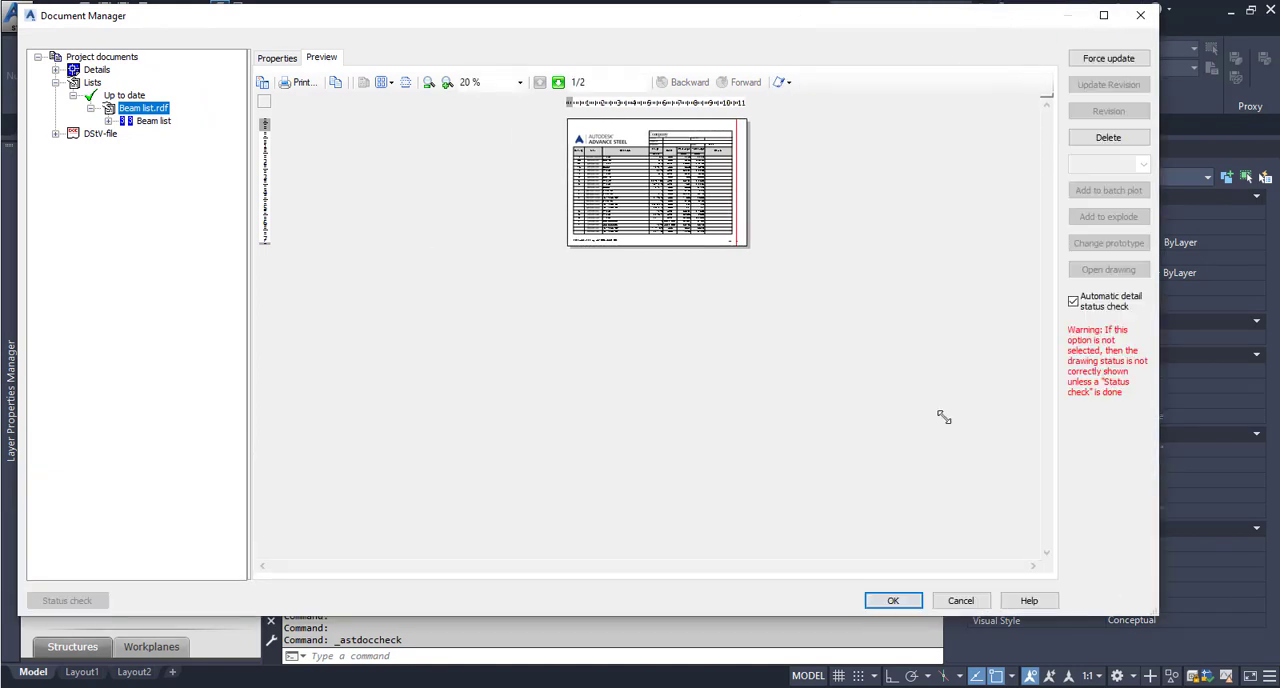
pyautogui.click(675, 243)
pyautogui.click(676, 246)
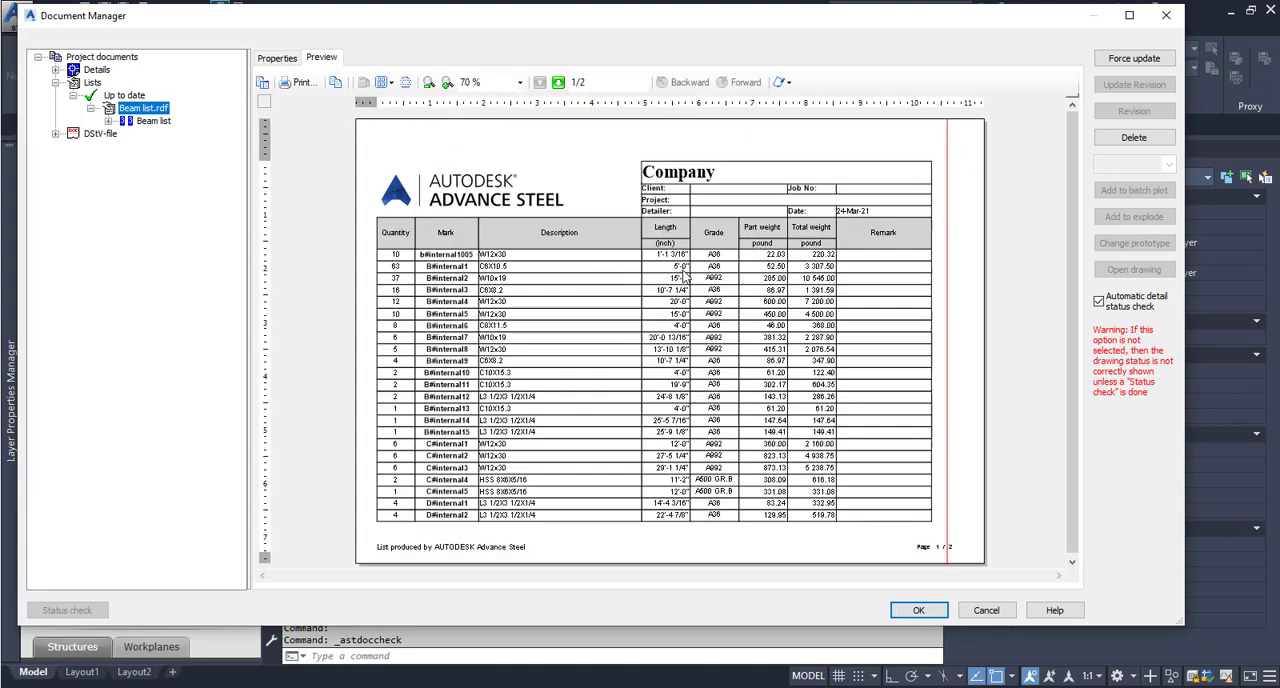
pyautogui.scroll(-3, 680, 288)
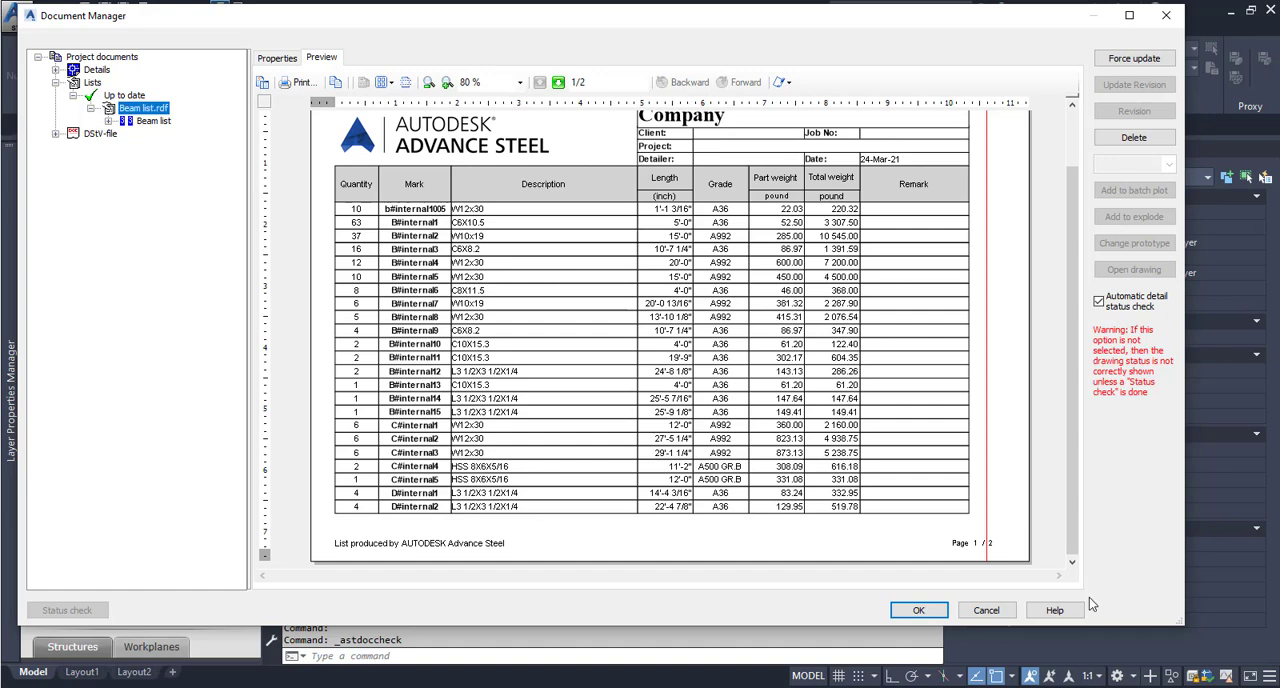
pyautogui.click(912, 609)
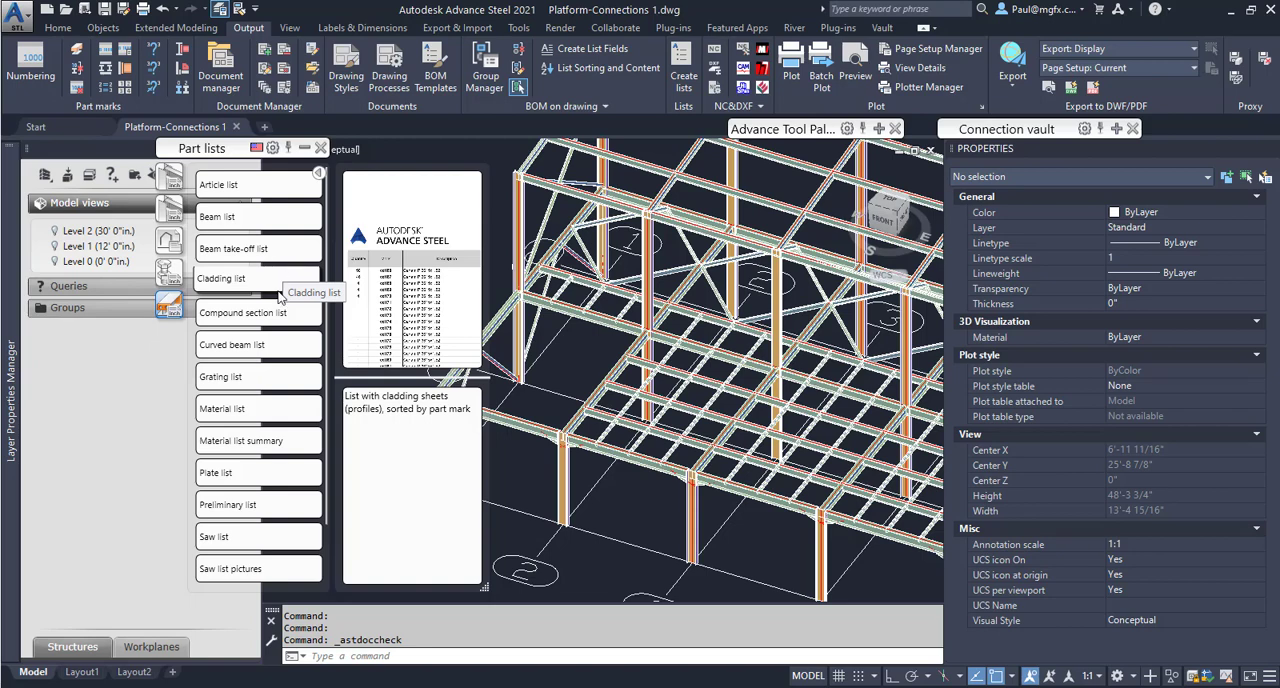
# Generate the Bolt list from the fastener list templates and save the report as Bolt list.rdf in the BOM folder inside Platform-Connections 1.
pyautogui.click(170, 272)
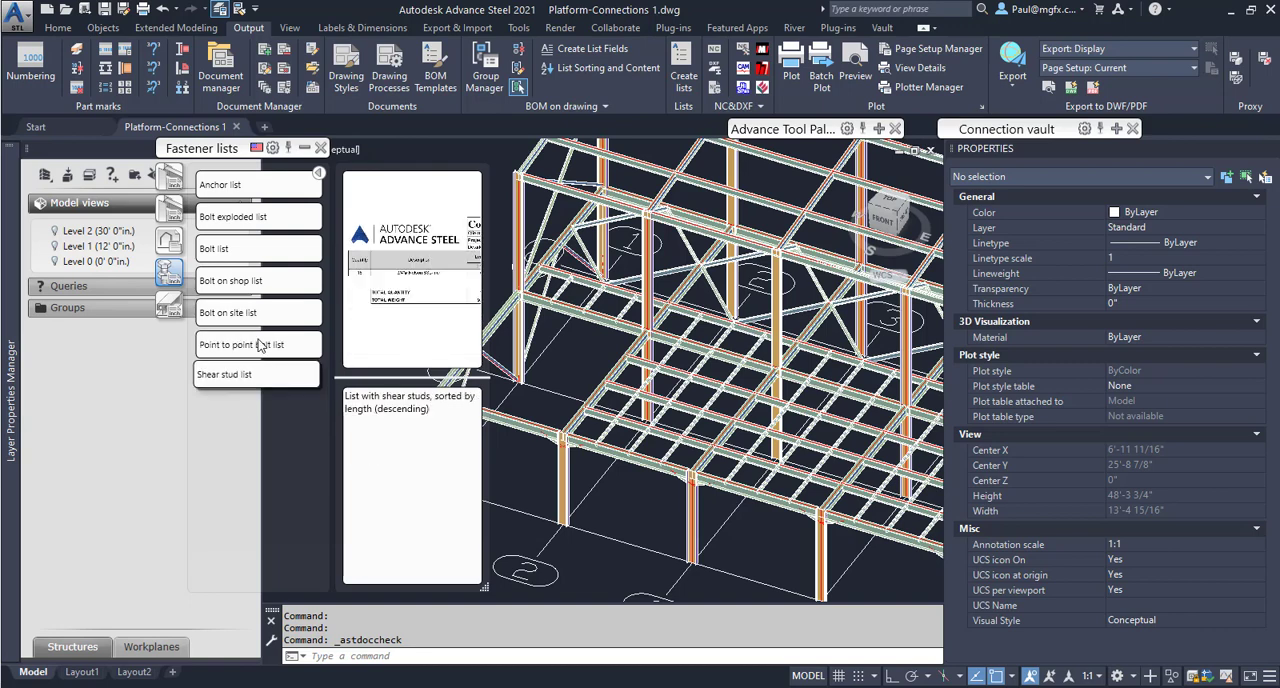
pyautogui.click(232, 247)
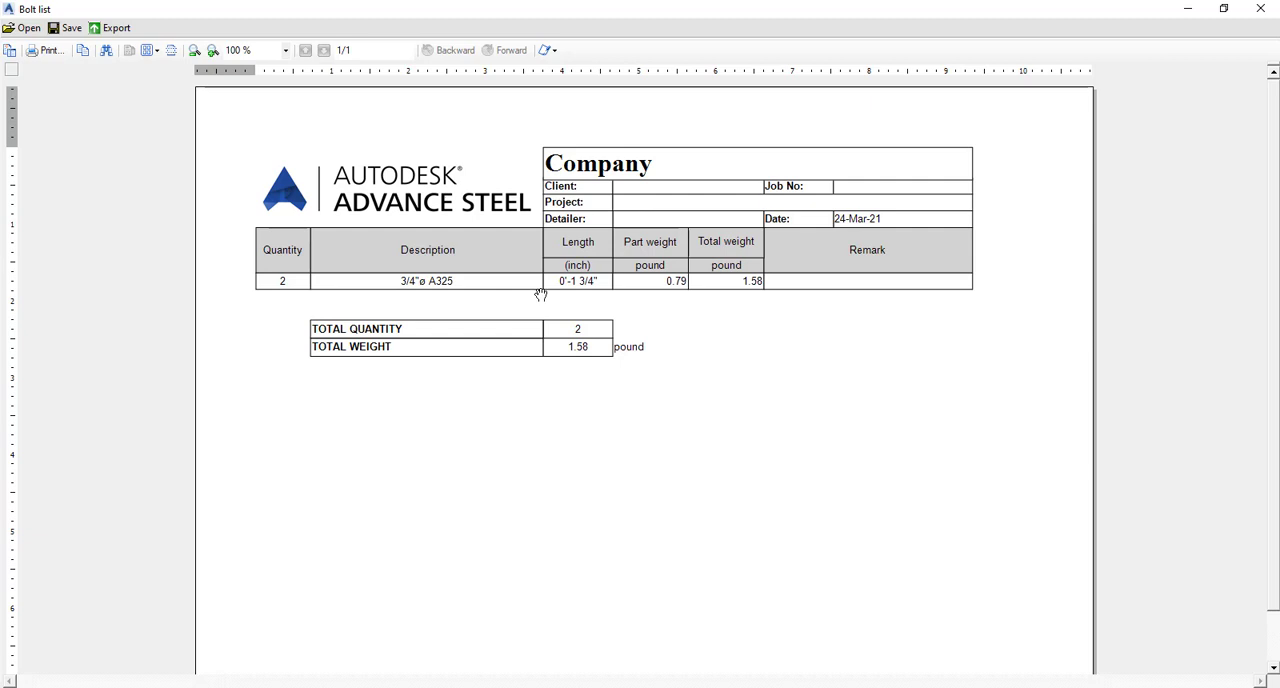
pyautogui.click(62, 29)
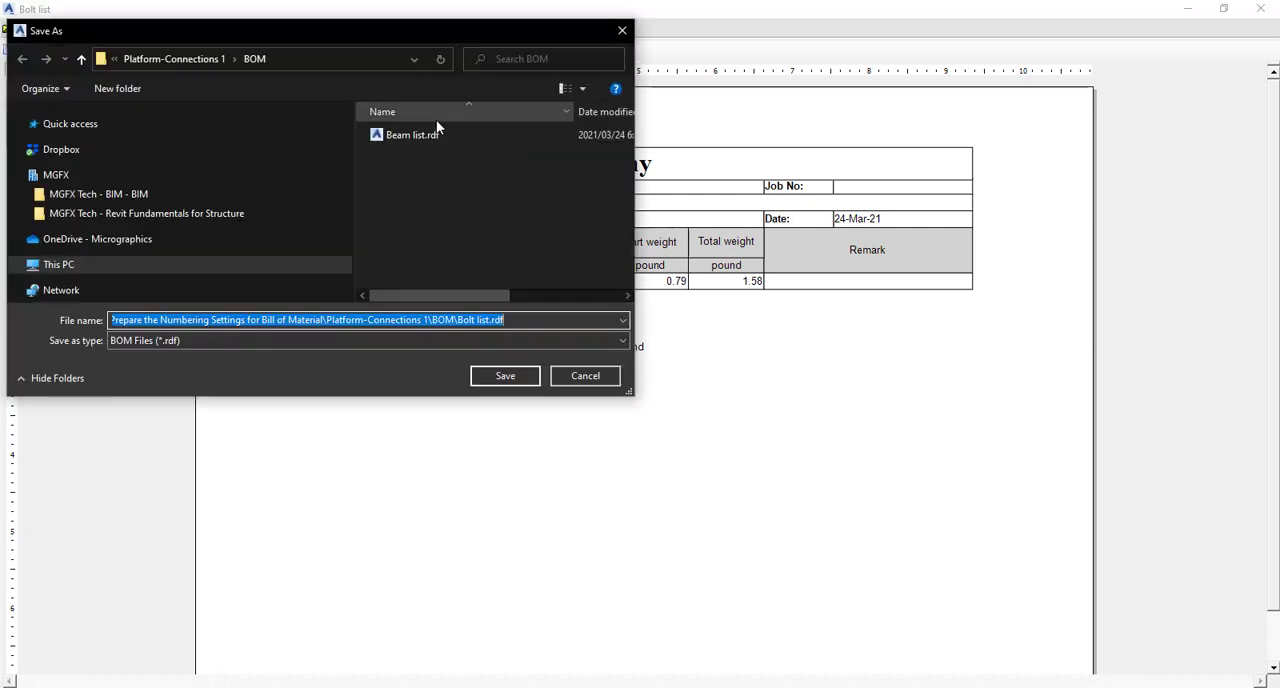
pyautogui.click(168, 59)
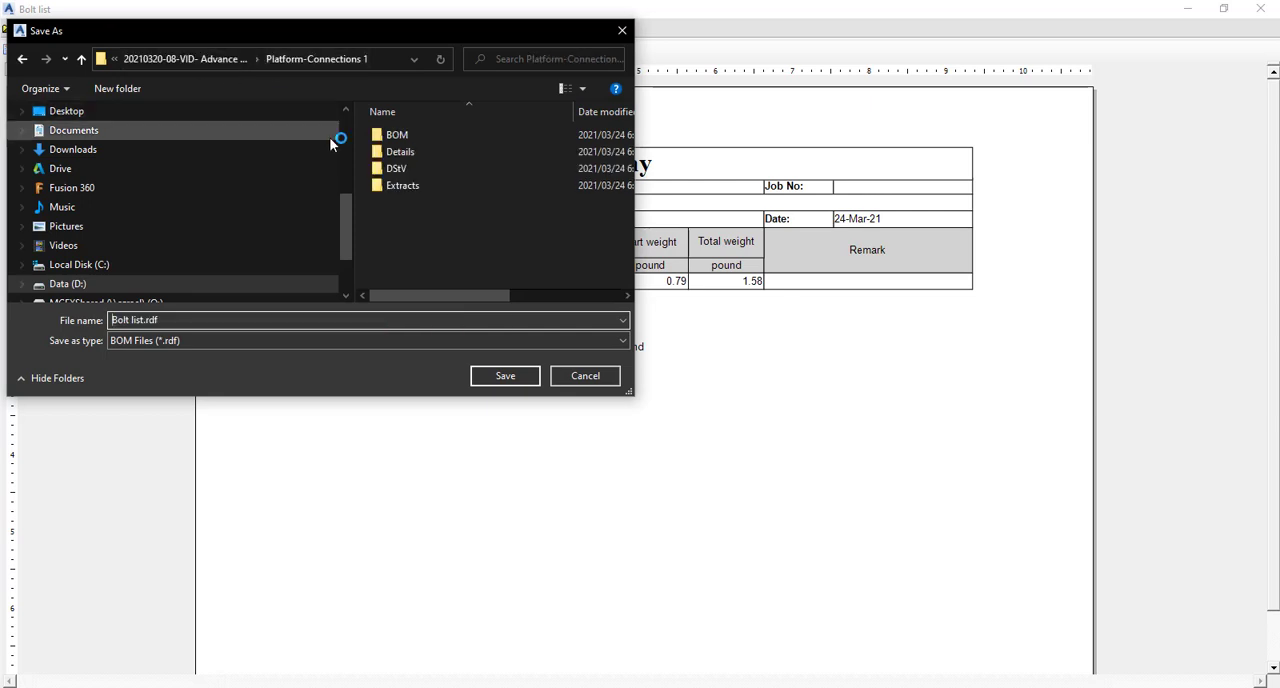
pyautogui.click(404, 135)
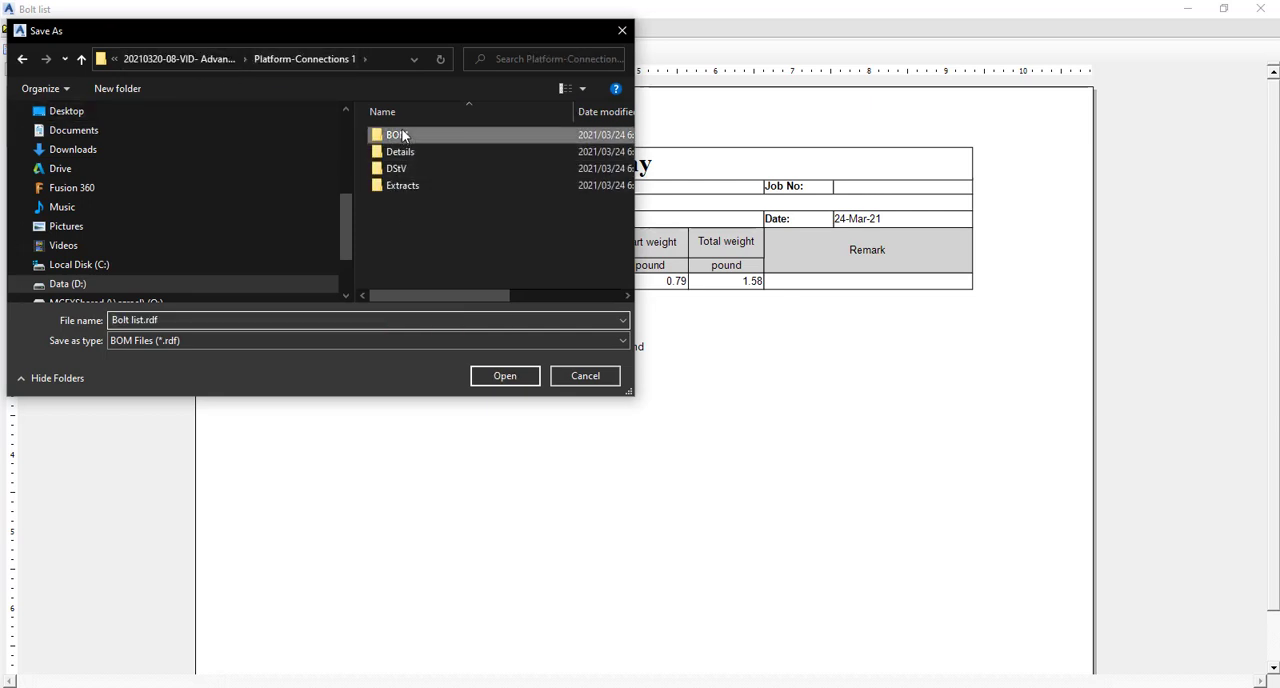
pyautogui.doubleClick(405, 136)
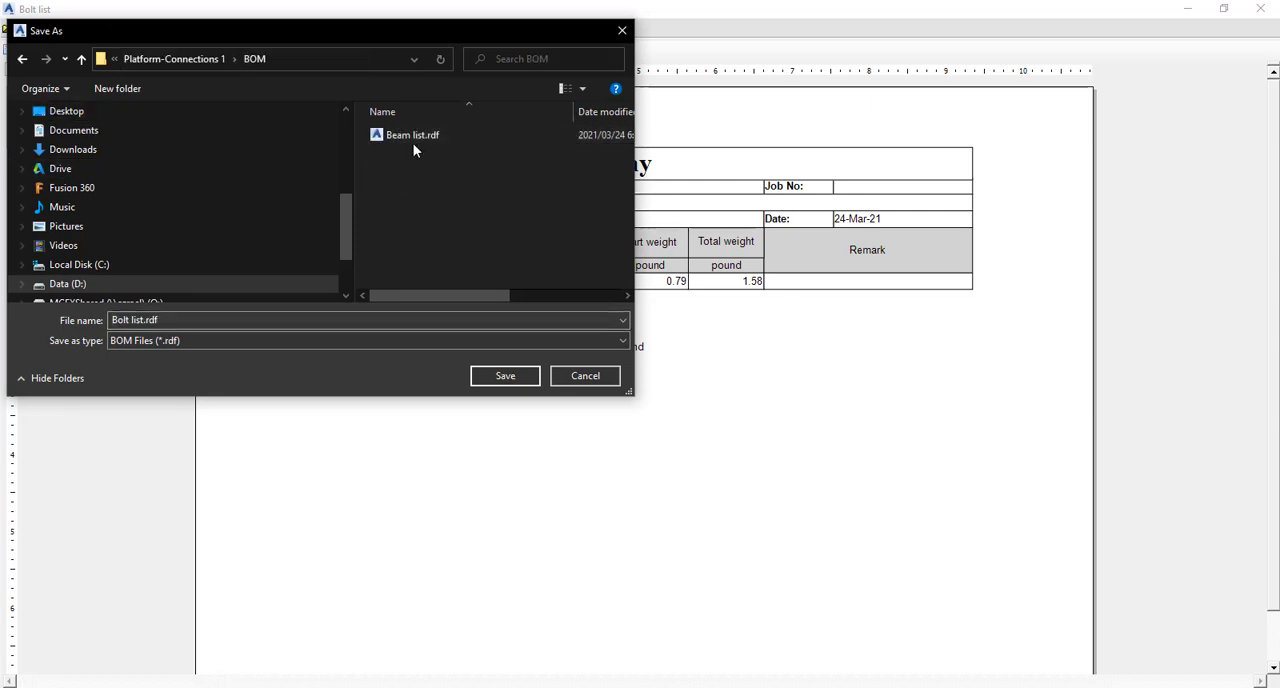
pyautogui.click(508, 378)
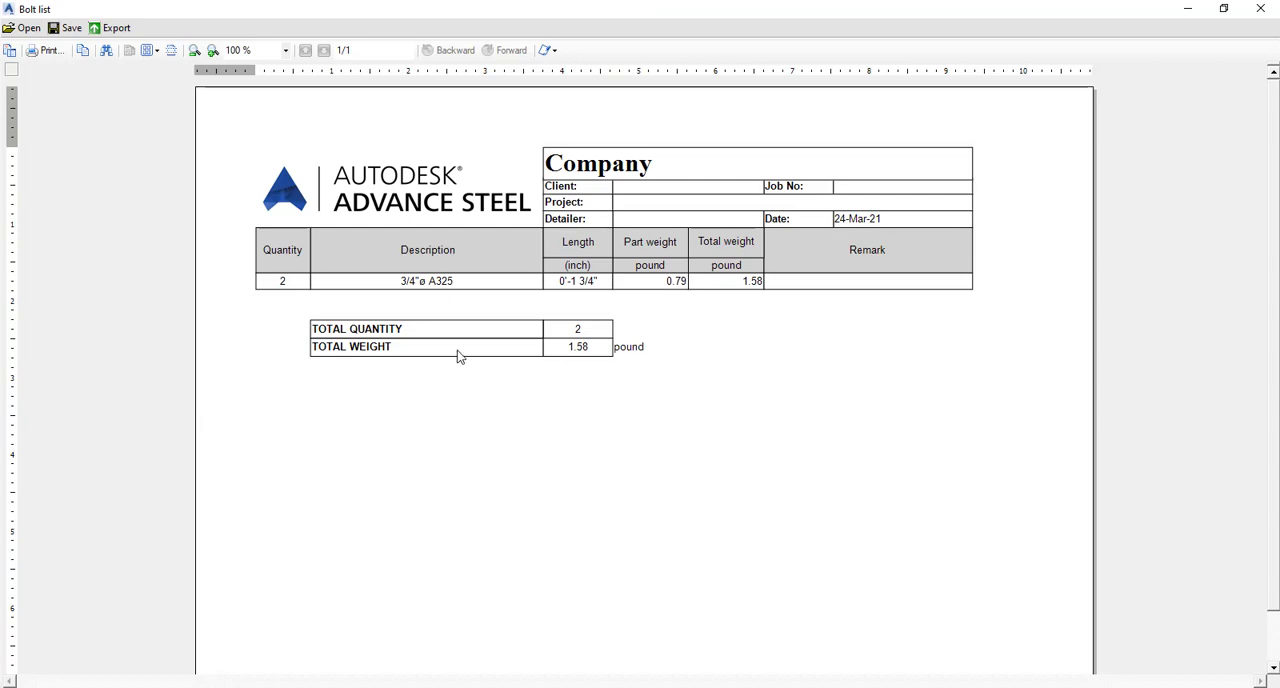
pyautogui.click(1260, 8)
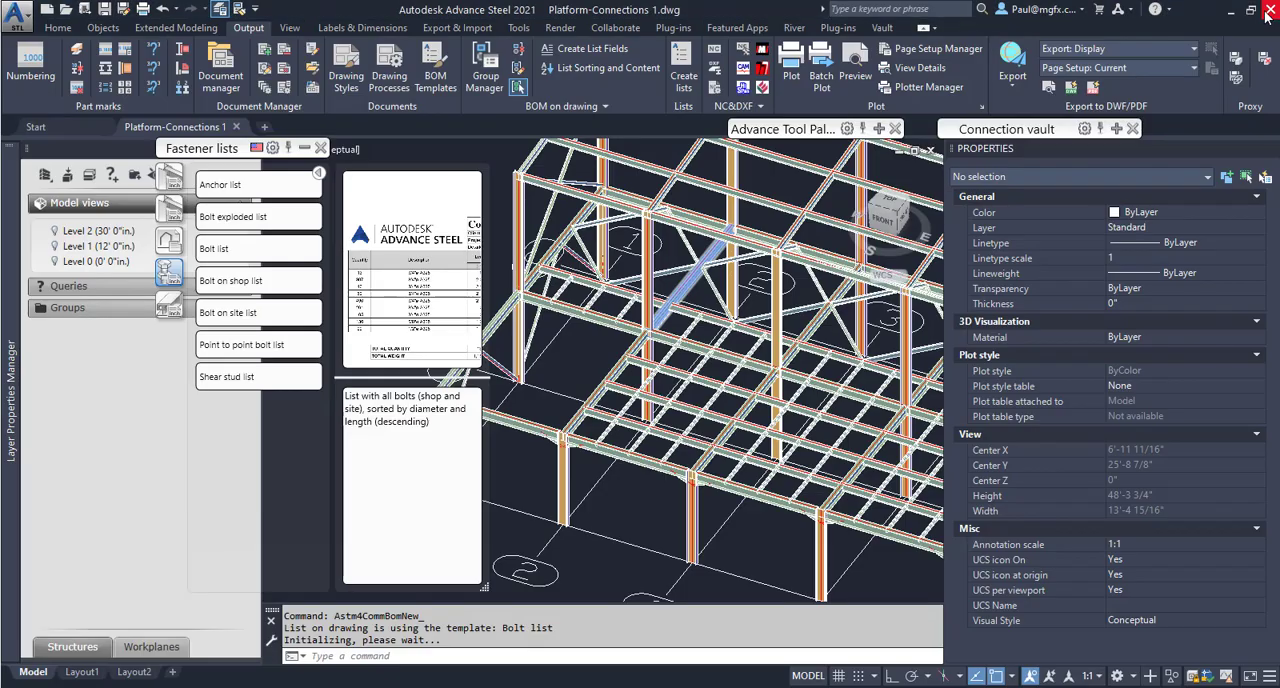
# Preview the Bolt list under Bolt list.rdf among the up-to-date lists in the Document Manager.
pyautogui.click(216, 64)
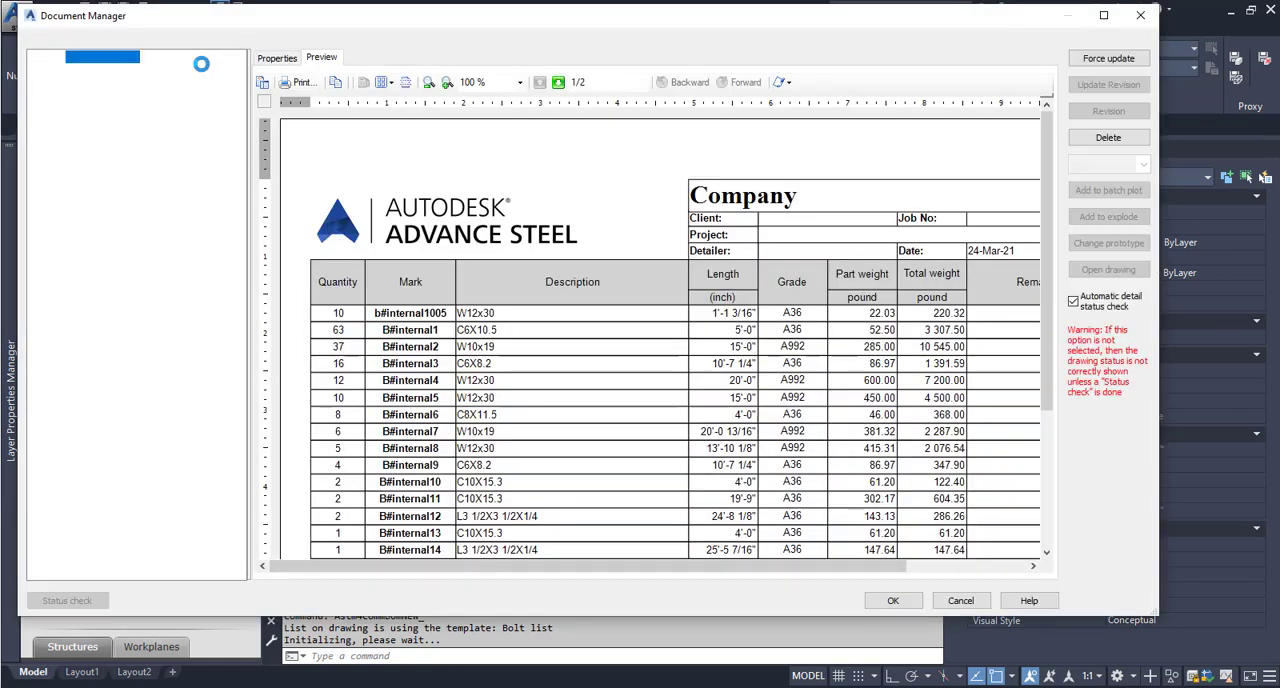
pyautogui.click(92, 134)
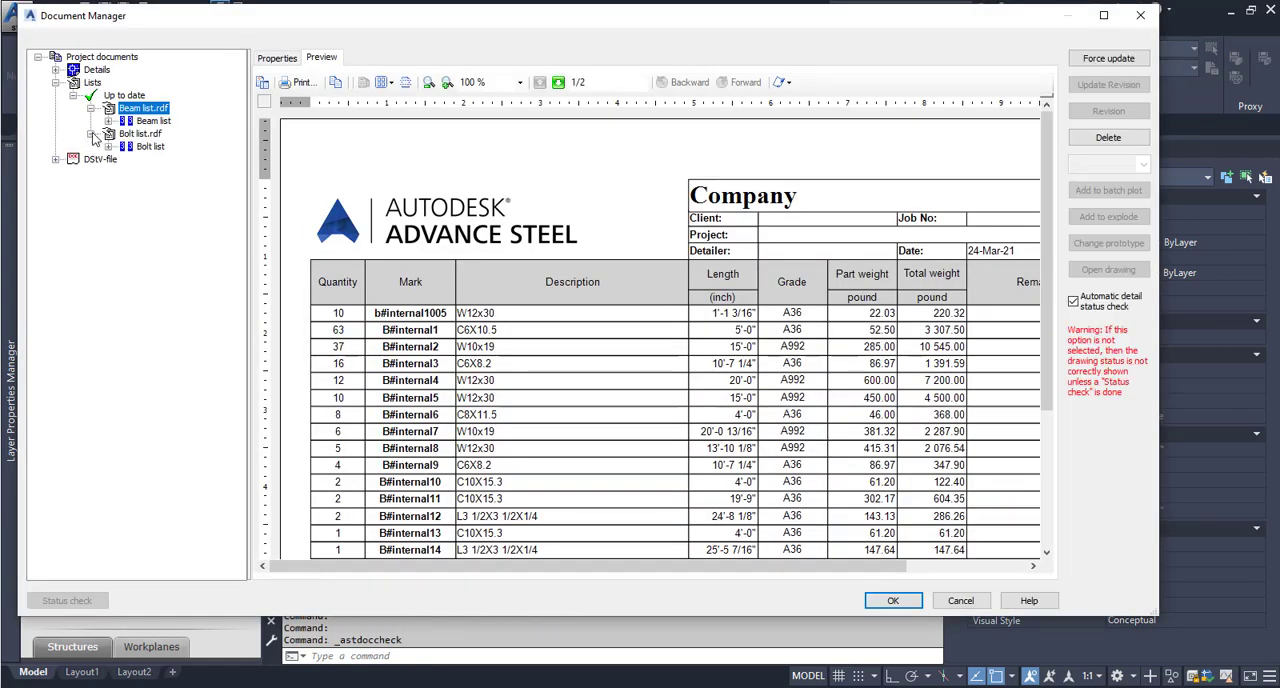
pyautogui.click(150, 146)
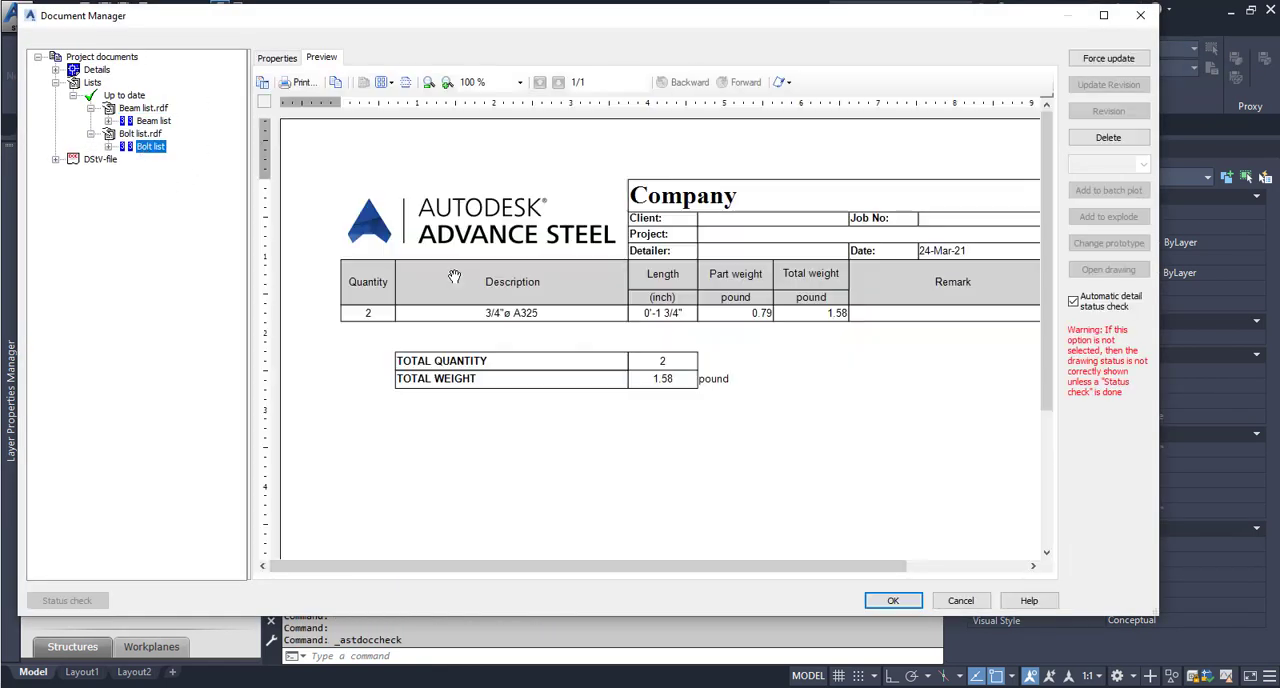